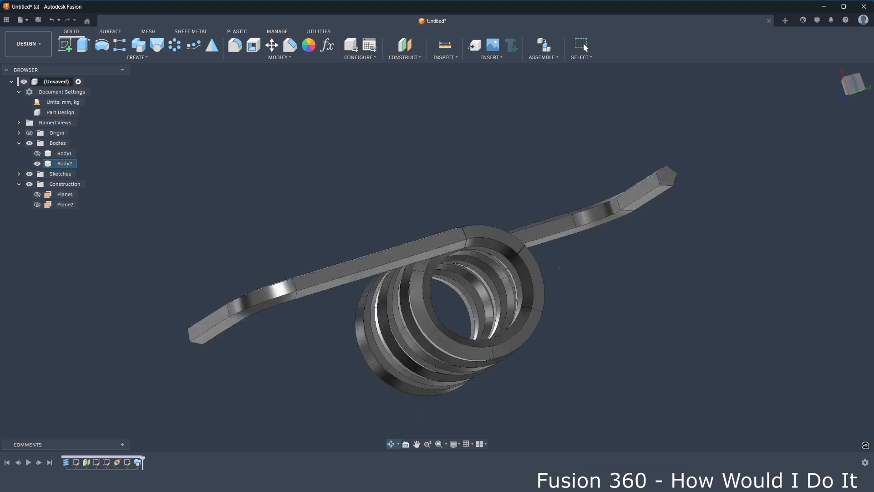
# Start a coil on the horizontal origin plane, centred on the origin, with a diameter of 5 mm
pyautogui.click(137, 58)
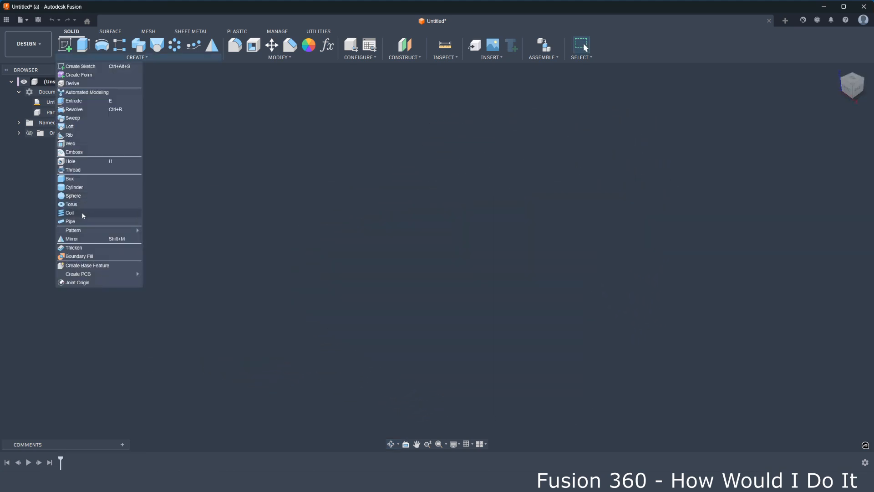
pyautogui.click(69, 213)
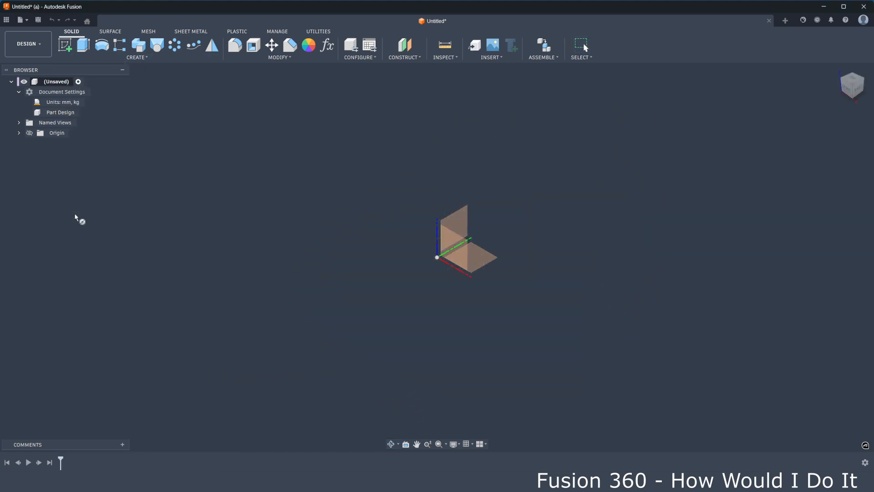
pyautogui.click(496, 267)
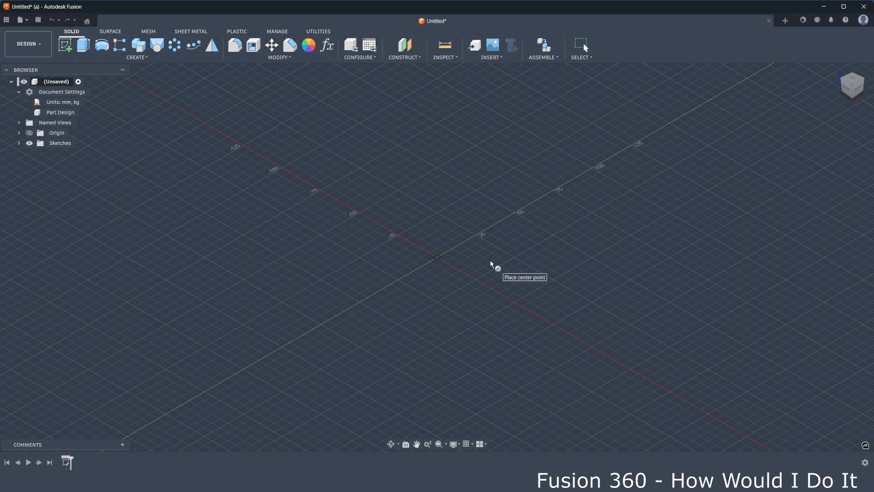
pyautogui.click(438, 257)
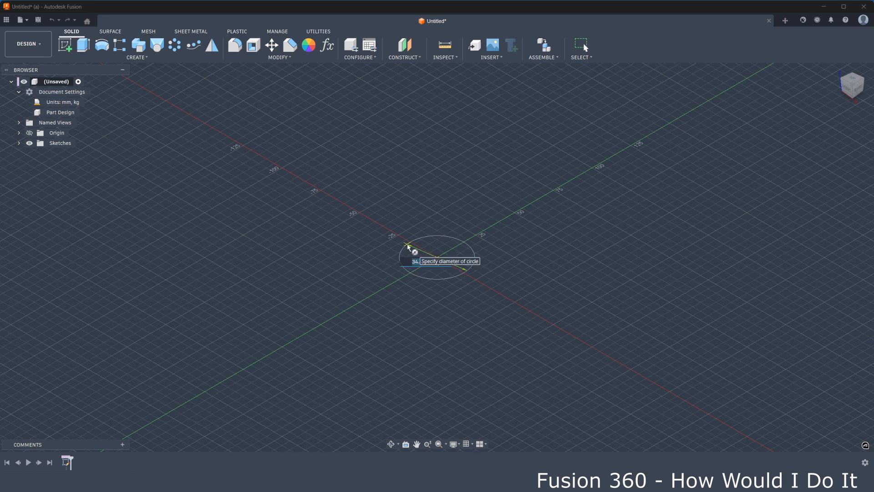
pyautogui.press('BackSpace')
pyautogui.press('Return')
pyautogui.scroll(10, 449, 263)
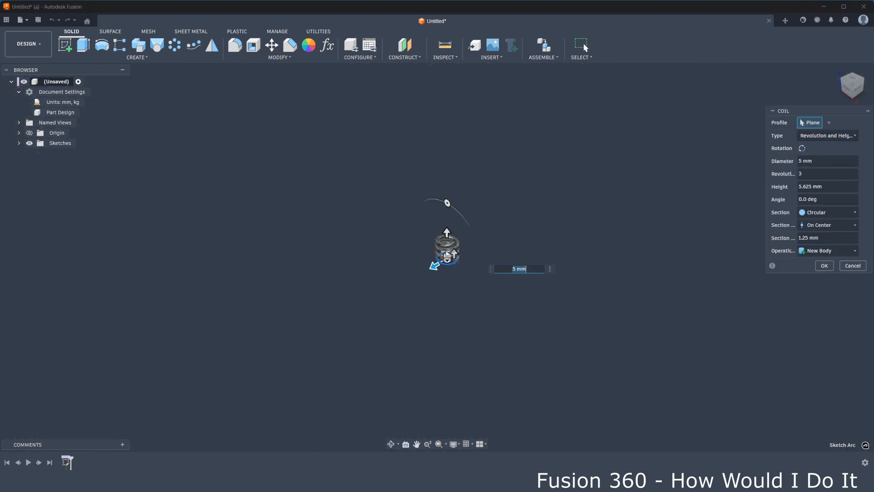
pyautogui.moveTo(366, 249); pyautogui.dragTo(367, 228, button='middle')
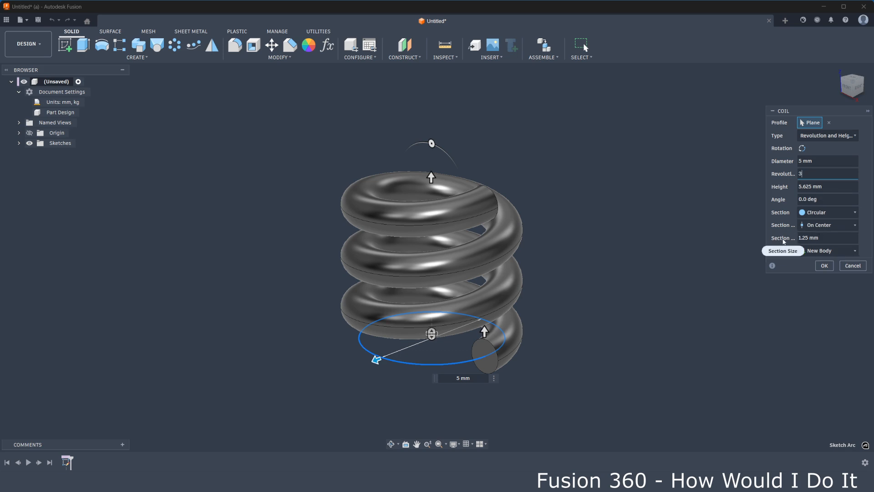
# Set the coil's section size to 0,8 mm, its height to 9 mm and its revolutions to 8
pyautogui.moveTo(815, 238); pyautogui.dragTo(790, 236)
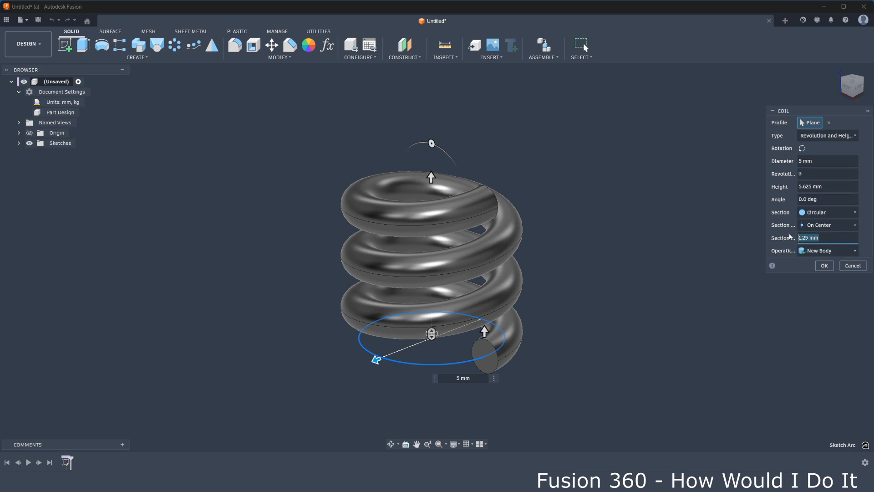
pyautogui.write('0,8')
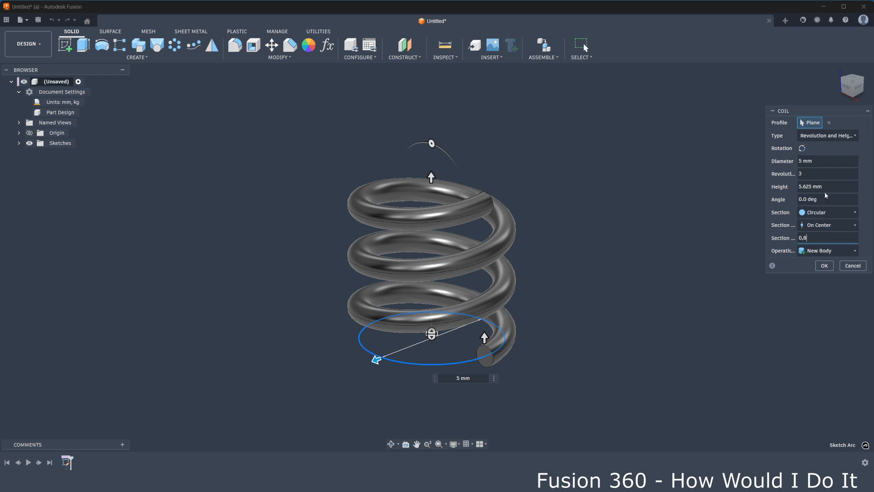
pyautogui.click(806, 187)
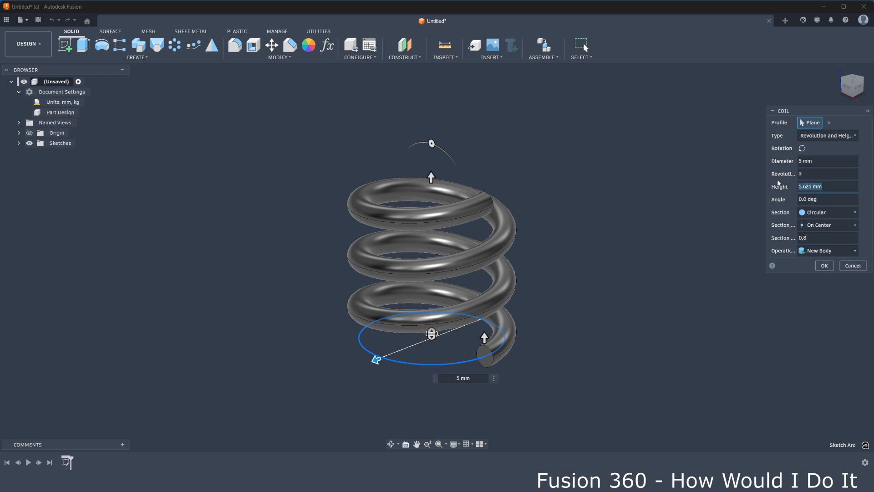
pyautogui.write('9')
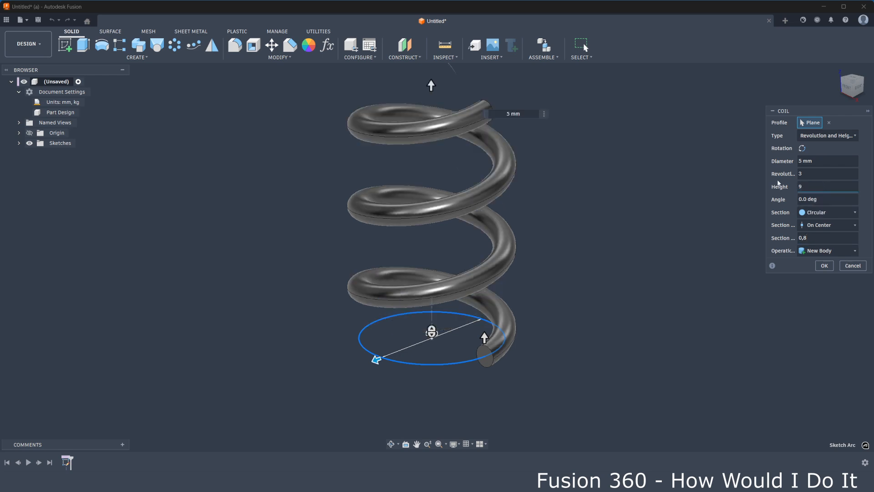
pyautogui.click(800, 173)
pyautogui.write('8')
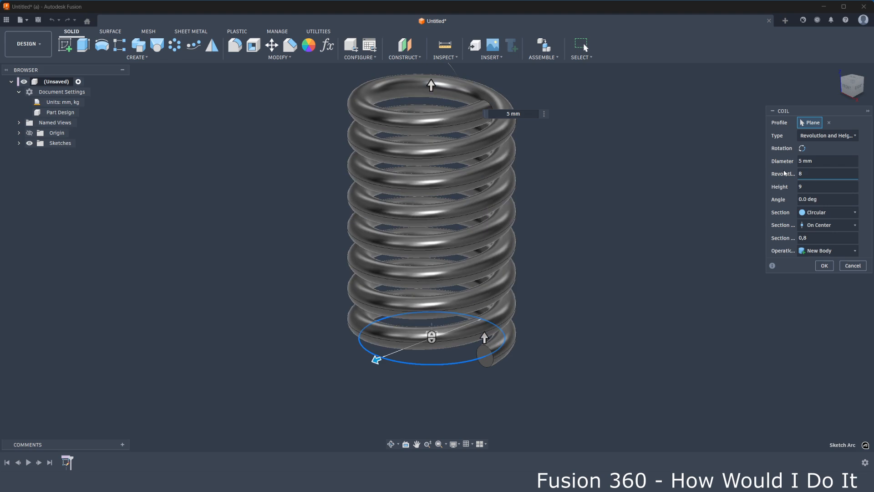
# Change the coil's section shape to Triangular (External)
pyautogui.moveTo(615, 232)
pyautogui.keyDown('shift'); pyautogui.mouseDown(button='middle')
pyautogui.moveTo(616, 186)
pyautogui.moveTo(629, 239)
pyautogui.mouseUp(button='middle'); pyautogui.keyUp('shift')
pyautogui.moveTo(608, 195); pyautogui.dragTo(607, 203, button='middle')
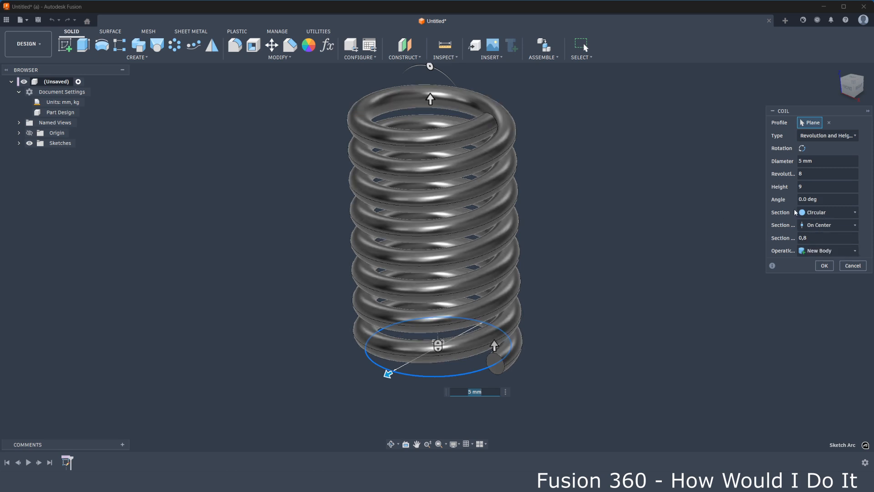
pyautogui.click(824, 213)
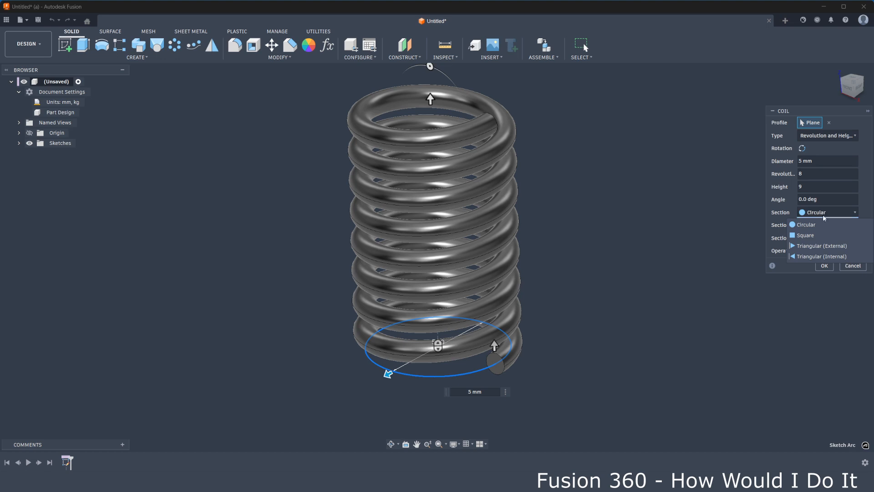
pyautogui.click(815, 246)
# Compare the Outside and Inside section positions, keep Inside, and create the coil as a new body
pyautogui.keyDown('shift'); pyautogui.moveTo(697, 201); pyautogui.dragTo(689, 273, button='middle'); pyautogui.keyUp('shift')
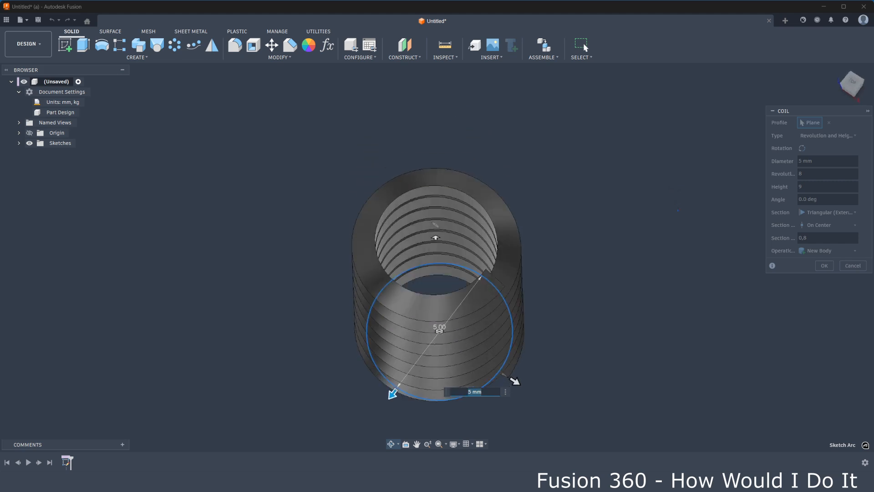
pyautogui.click(852, 81)
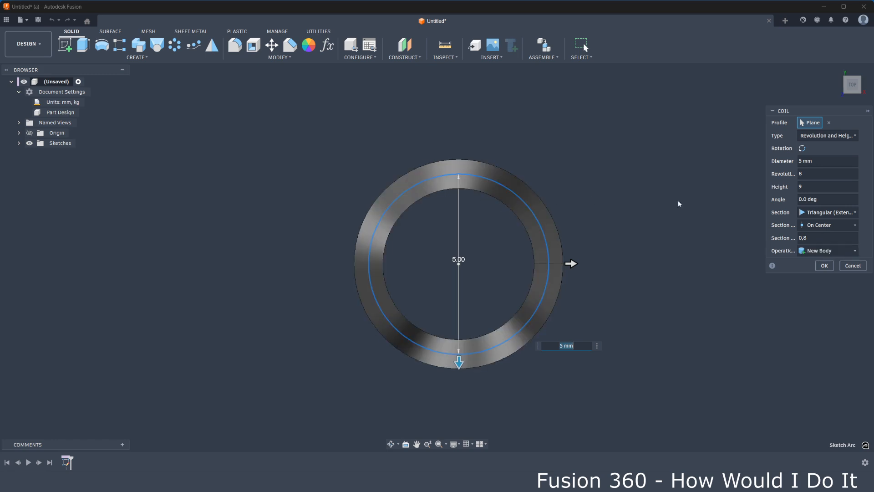
pyautogui.click(841, 224)
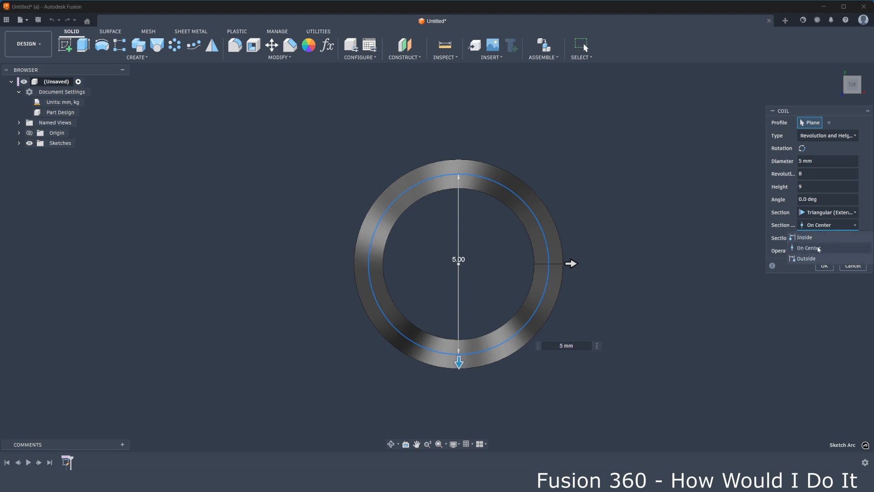
pyautogui.click(814, 258)
pyautogui.click(811, 225)
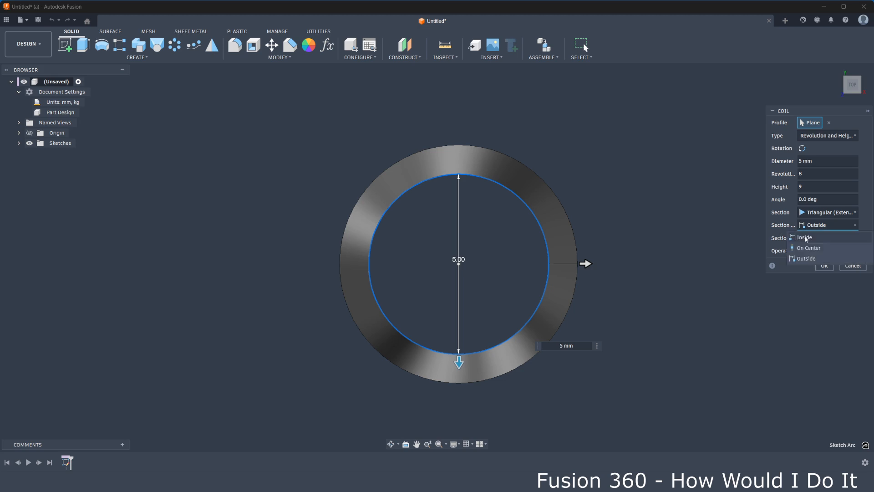
pyautogui.click(805, 237)
pyautogui.keyDown('shift'); pyautogui.moveTo(637, 191); pyautogui.dragTo(553, 279, button='middle'); pyautogui.keyUp('shift')
pyautogui.scroll(-4, 552, 279)
pyautogui.moveTo(592, 162); pyautogui.dragTo(532, 238, button='middle')
pyautogui.scroll(3, 532, 238)
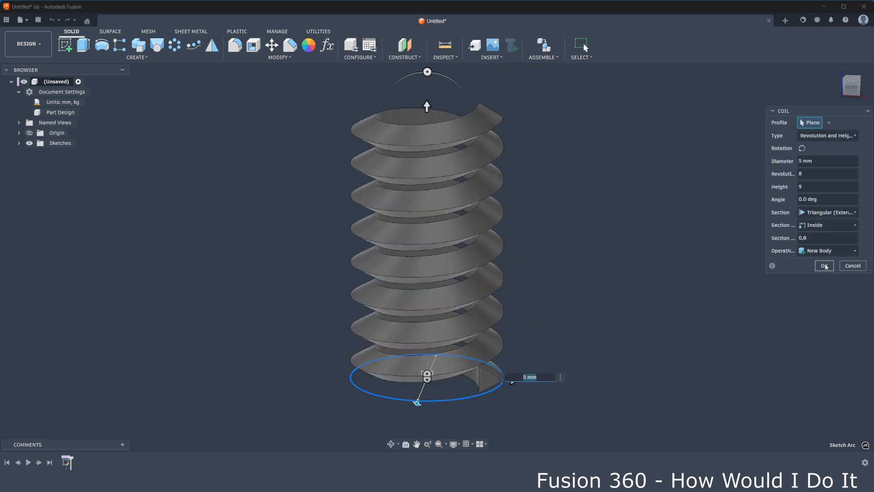
pyautogui.click(825, 266)
# Create a sketch on the front origin plane and enable 3D sketching
pyautogui.moveTo(581, 186); pyautogui.dragTo(597, 182, button='middle')
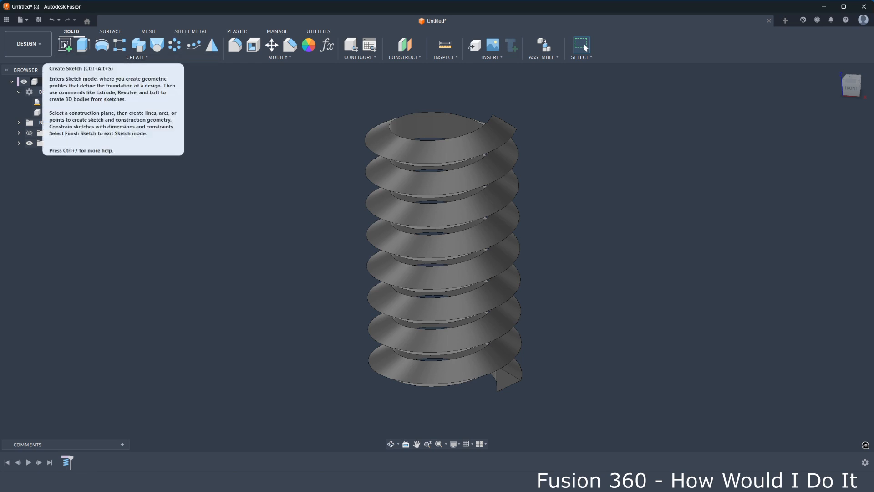
pyautogui.click(65, 45)
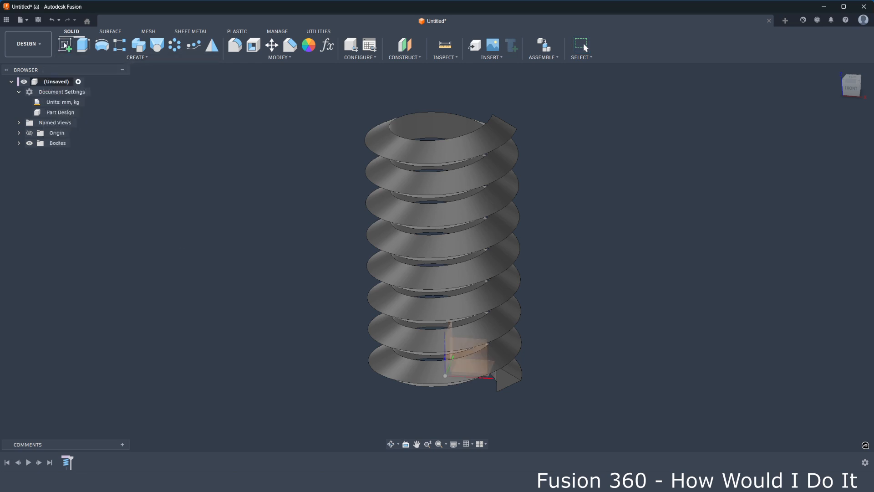
pyautogui.scroll(-4, 578, 173)
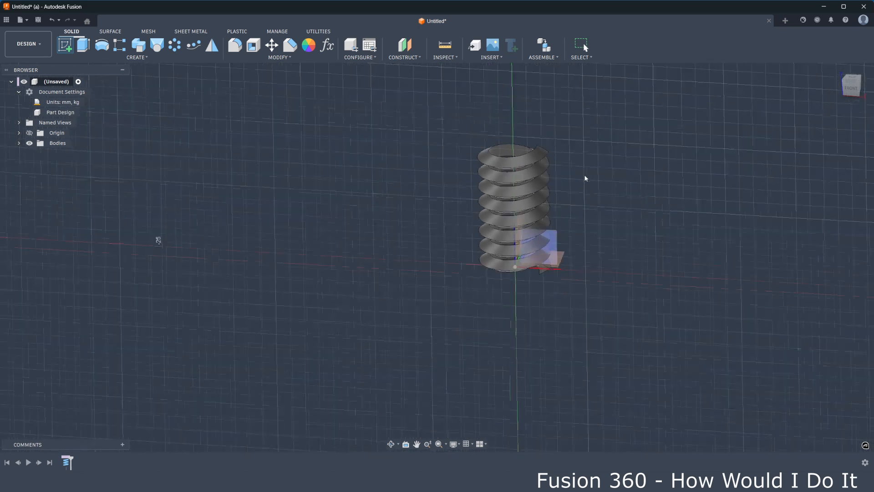
pyautogui.click(561, 224)
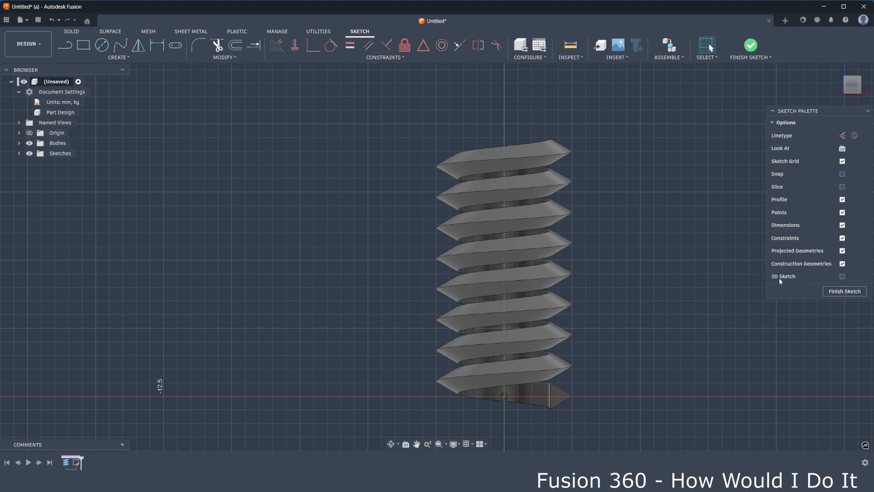
pyautogui.click(842, 277)
# Include the coil's outer helical edge in the sketch as 3D geometry and finish the sketch
pyautogui.click(119, 58)
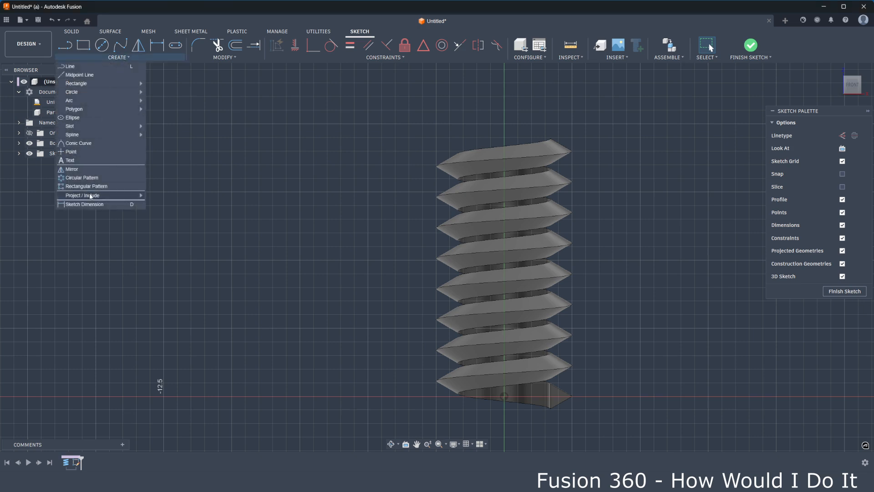
pyautogui.moveTo(91, 195)
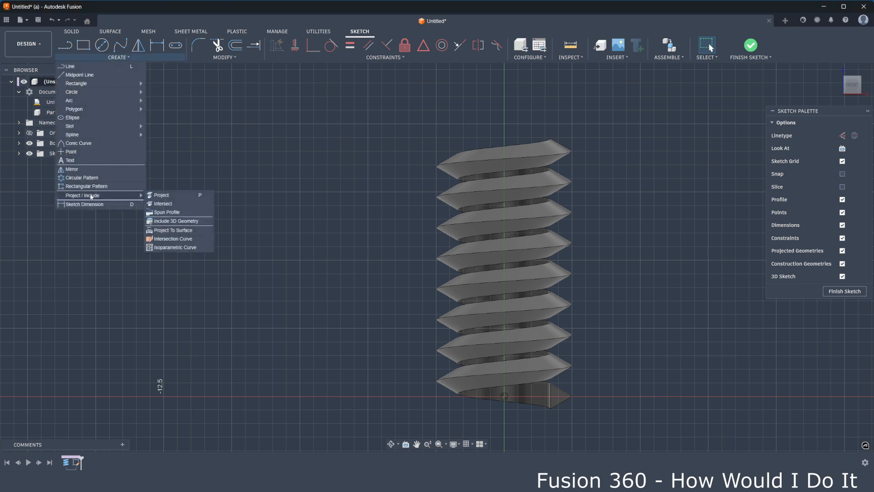
pyautogui.click(188, 222)
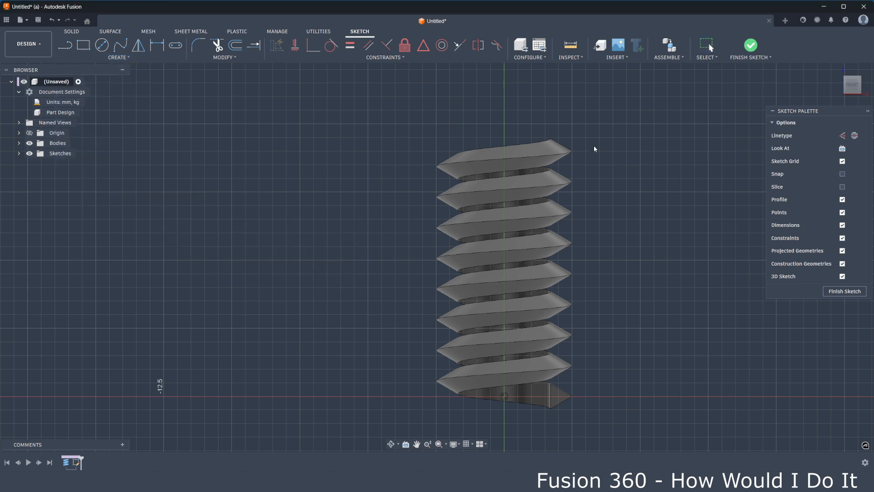
pyautogui.scroll(5, 524, 160)
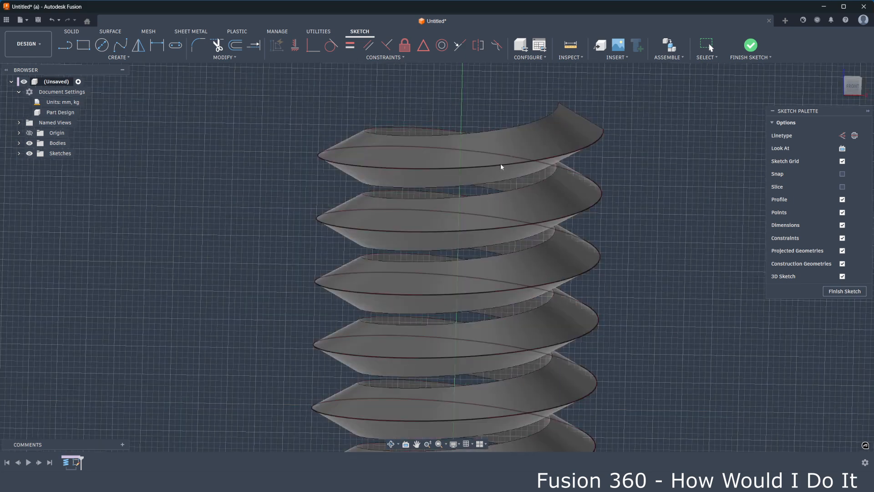
pyautogui.click(492, 166)
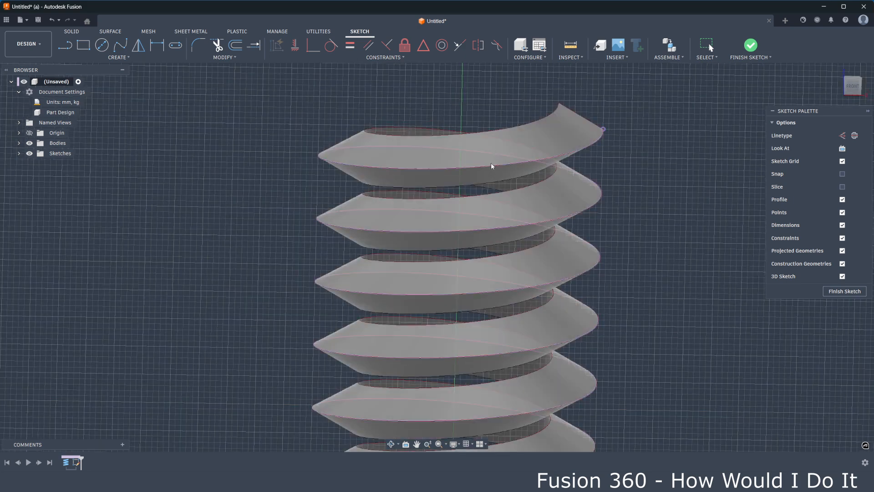
pyautogui.scroll(-5, 482, 155)
pyautogui.moveTo(558, 158)
pyautogui.keyDown('shift'); pyautogui.mouseDown(button='middle')
pyautogui.moveTo(596, 175)
pyautogui.moveTo(542, 163)
pyautogui.mouseUp(button='middle'); pyautogui.keyUp('shift')
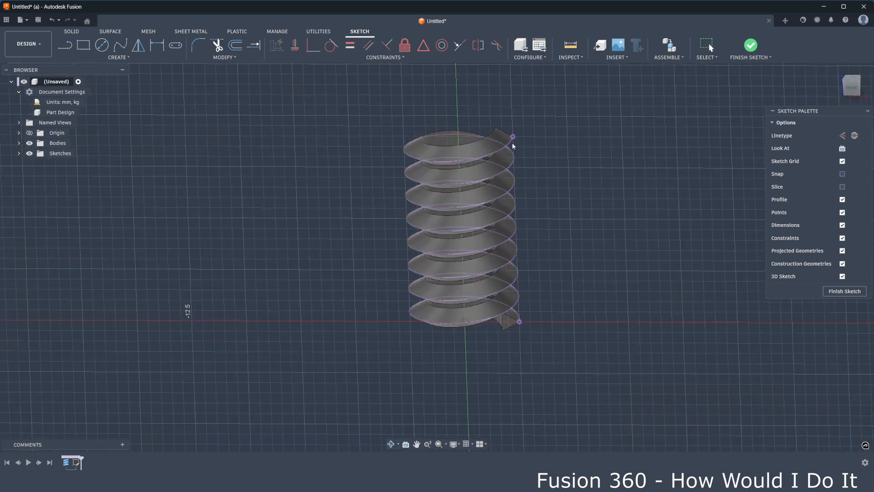
pyautogui.click(751, 45)
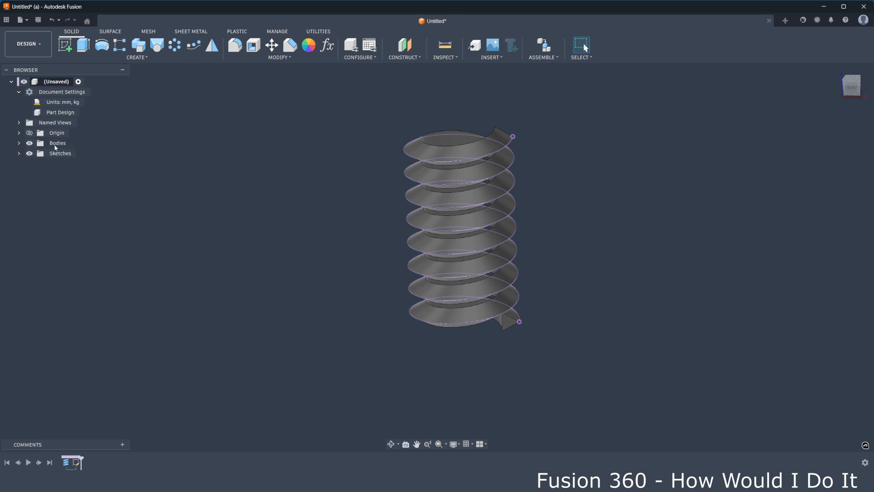
# Hide the coil body Body1 and inspect the remaining helical sketch curve from several angles
pyautogui.click(19, 143)
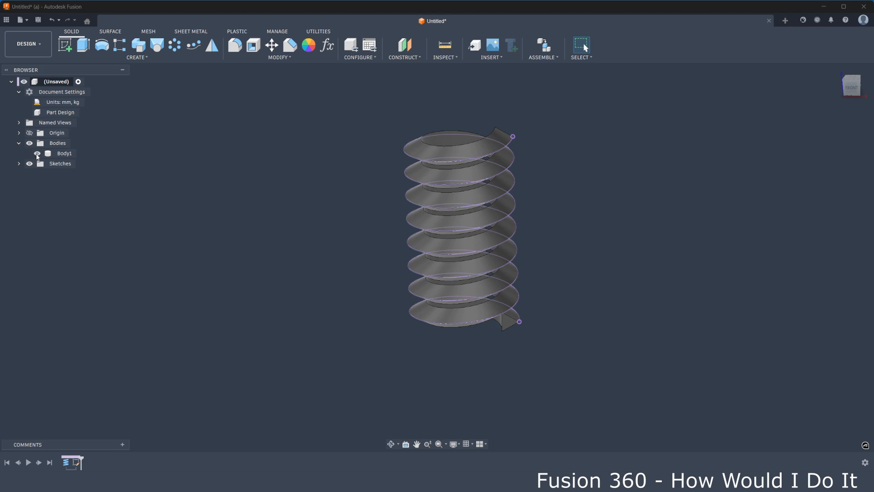
pyautogui.click(37, 154)
pyautogui.keyDown('shift'); pyautogui.moveTo(456, 219); pyautogui.dragTo(516, 311, button='middle'); pyautogui.keyUp('shift')
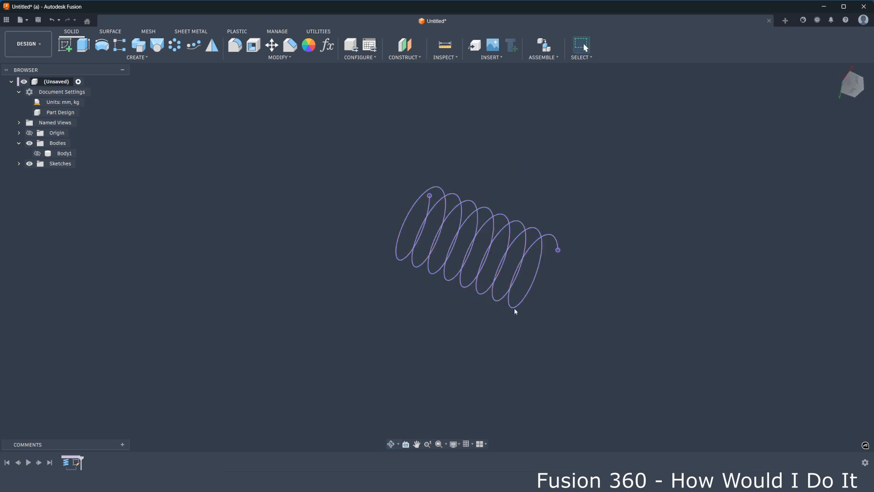
pyautogui.keyDown('shift'); pyautogui.moveTo(545, 206); pyautogui.dragTo(602, 153, button='middle'); pyautogui.keyUp('shift')
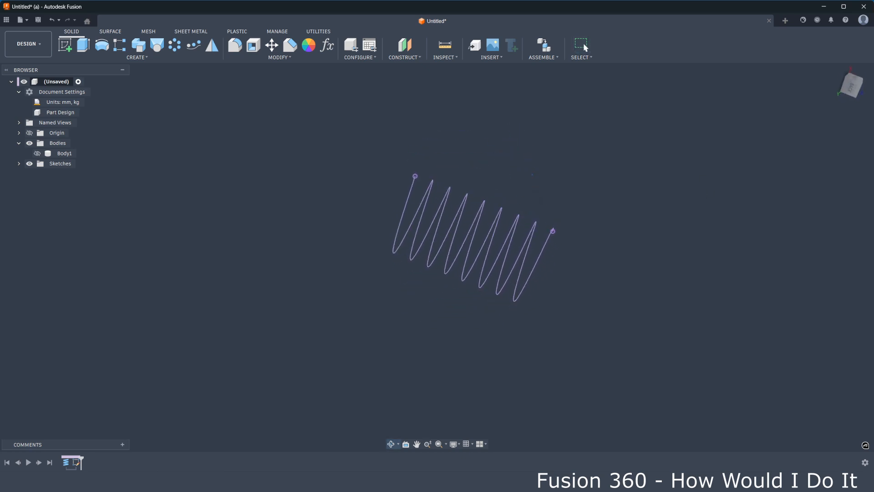
pyautogui.keyDown('shift'); pyautogui.moveTo(546, 218); pyautogui.dragTo(439, 185, button='middle'); pyautogui.keyUp('shift')
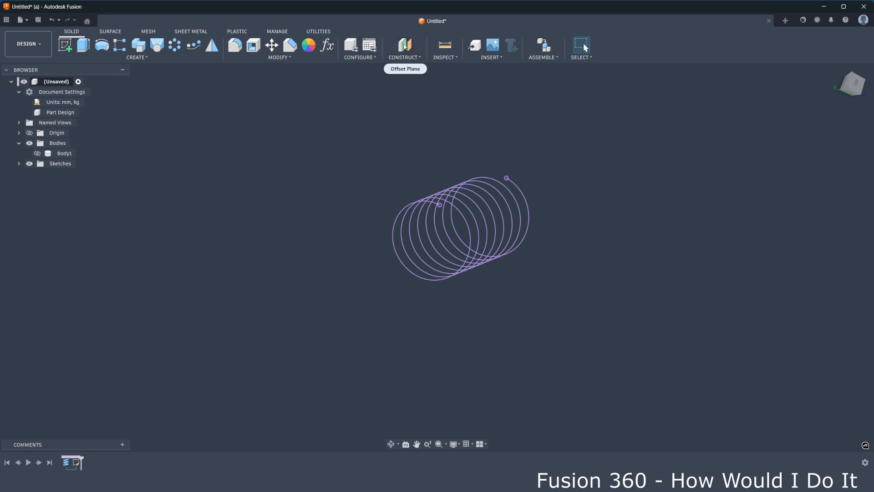
# Create a construction plane offset 2.5 mm from the YZ origin plane, level with the helix's endpoints
pyautogui.click(408, 58)
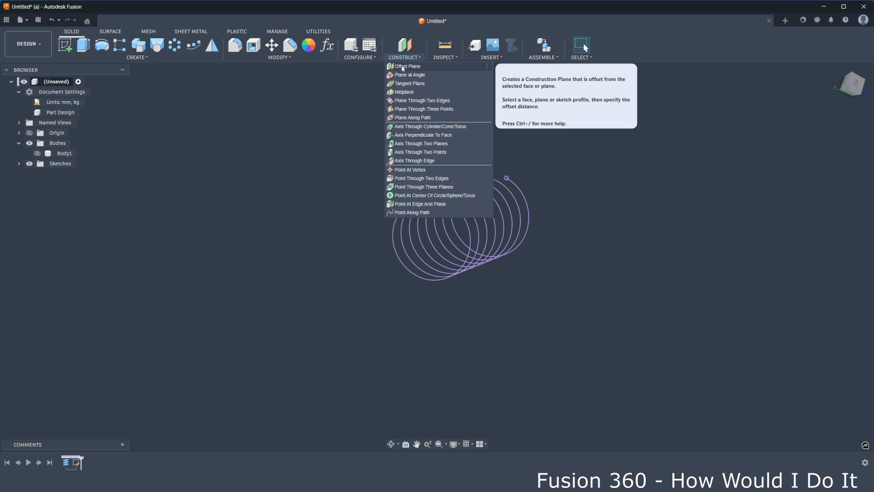
pyautogui.click(408, 66)
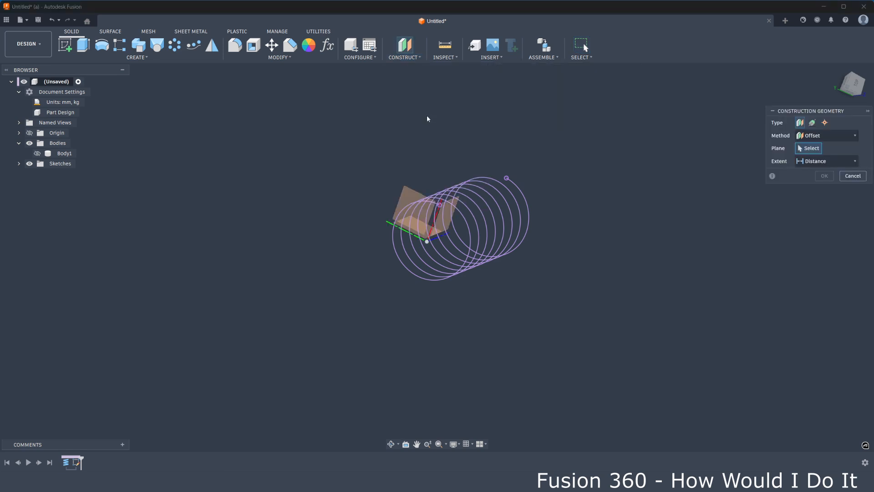
pyautogui.keyDown('shift'); pyautogui.moveTo(439, 140); pyautogui.dragTo(465, 181, button='middle'); pyautogui.keyUp('shift')
pyautogui.scroll(3, 455, 186)
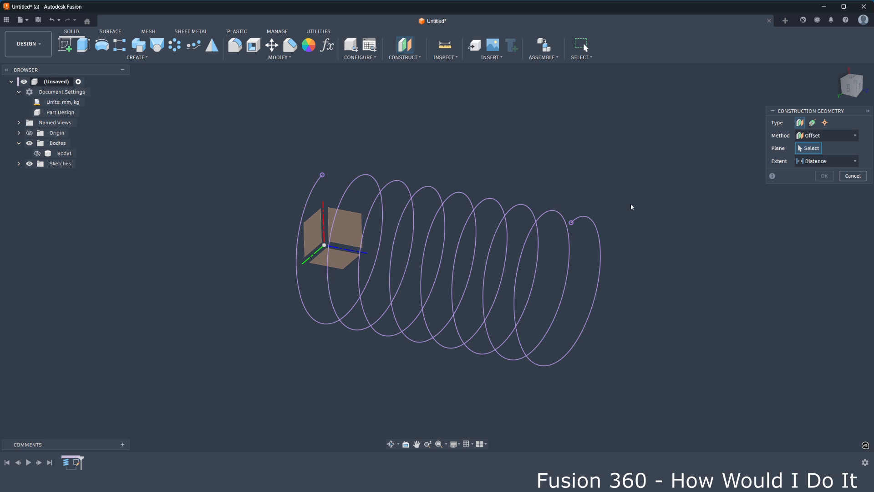
pyautogui.click(339, 261)
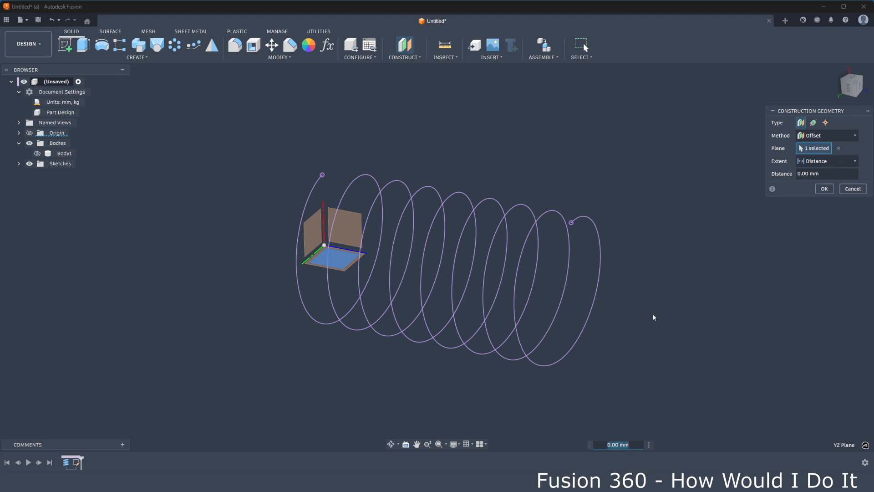
pyautogui.write('2,5')
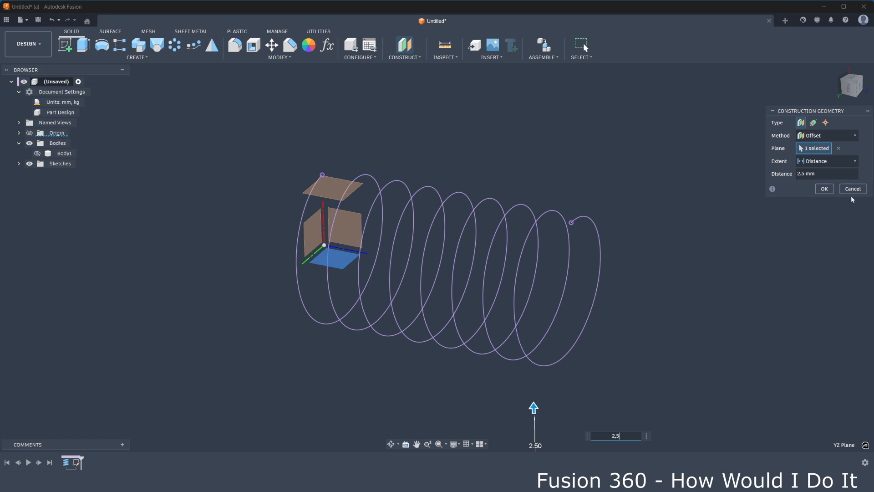
pyautogui.click(825, 190)
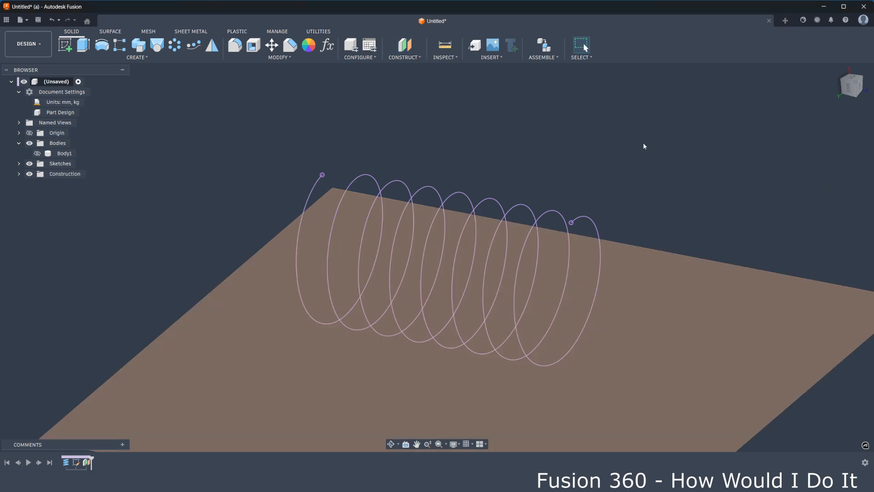
# Create a sketch on the 2.5 mm offset plane and turn off 3D sketching
pyautogui.scroll(-4, 529, 136)
pyautogui.moveTo(558, 189)
pyautogui.keyDown('shift'); pyautogui.mouseDown(button='middle')
pyautogui.moveTo(553, 137)
pyautogui.moveTo(563, 185)
pyautogui.mouseUp(button='middle'); pyautogui.keyUp('shift')
pyautogui.click(609, 204)
pyautogui.click(71, 51)
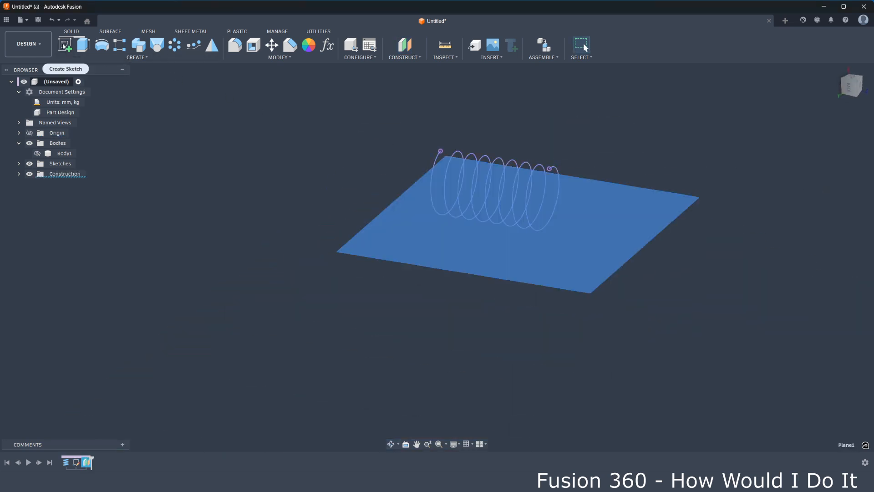
pyautogui.moveTo(478, 254); pyautogui.dragTo(487, 213, button='middle')
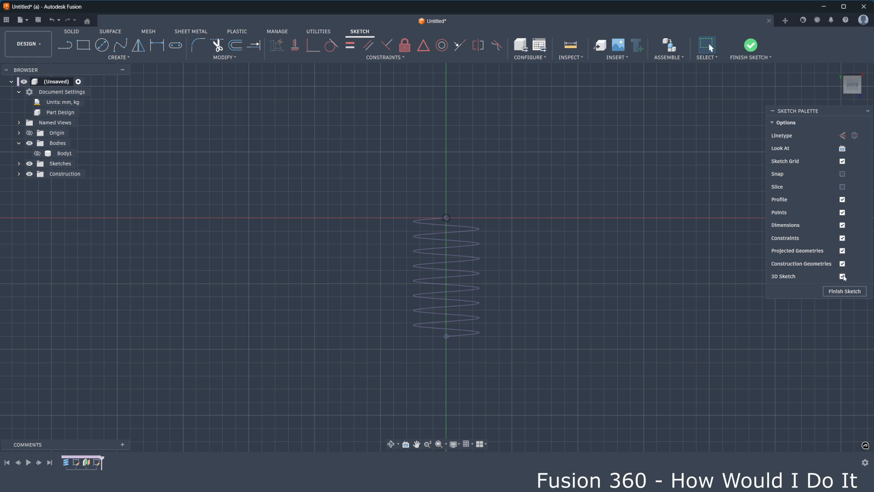
pyautogui.click(842, 276)
# Draw a 10 mm line from the helix's endpoint at the origin end, perpendicular to its axis, and an 8 mm line parallel to the axis alongside the coil
pyautogui.click(70, 47)
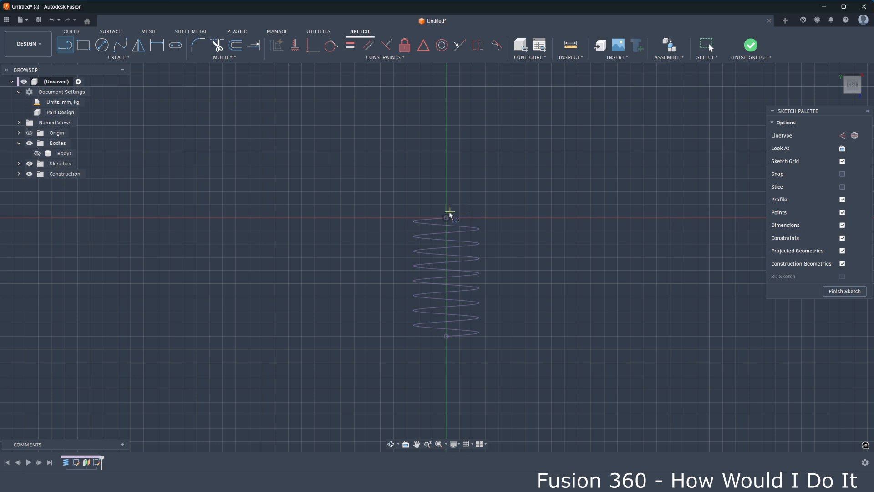
pyautogui.scroll(5, 450, 215)
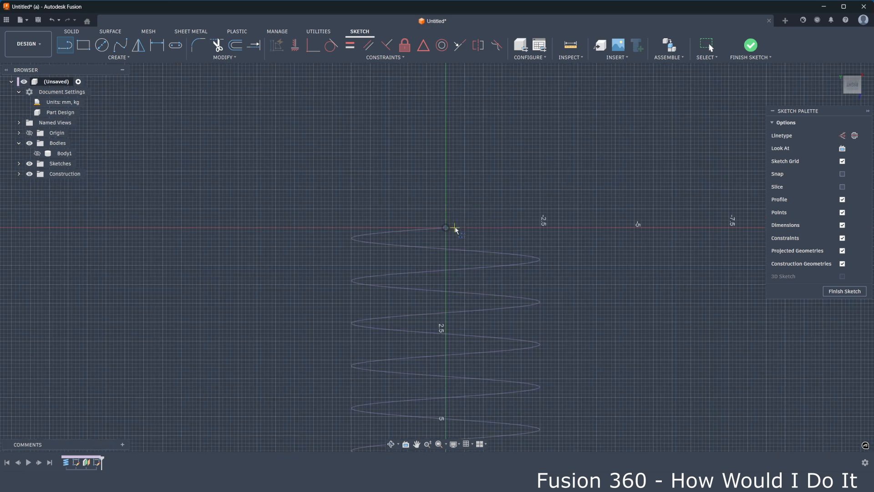
pyautogui.moveTo(467, 225)
pyautogui.keyDown('shift'); pyautogui.mouseDown(button='middle')
pyautogui.moveTo(465, 232)
pyautogui.moveTo(458, 220)
pyautogui.mouseUp(button='middle'); pyautogui.keyUp('shift')
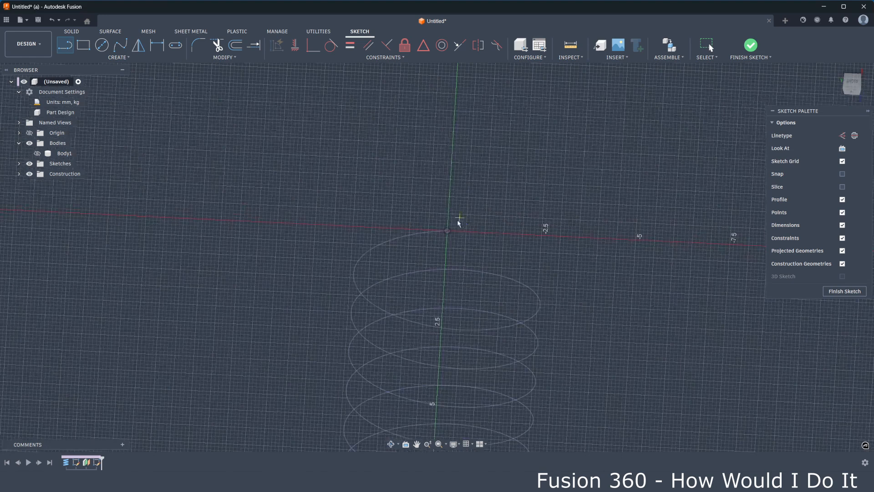
pyautogui.click(852, 83)
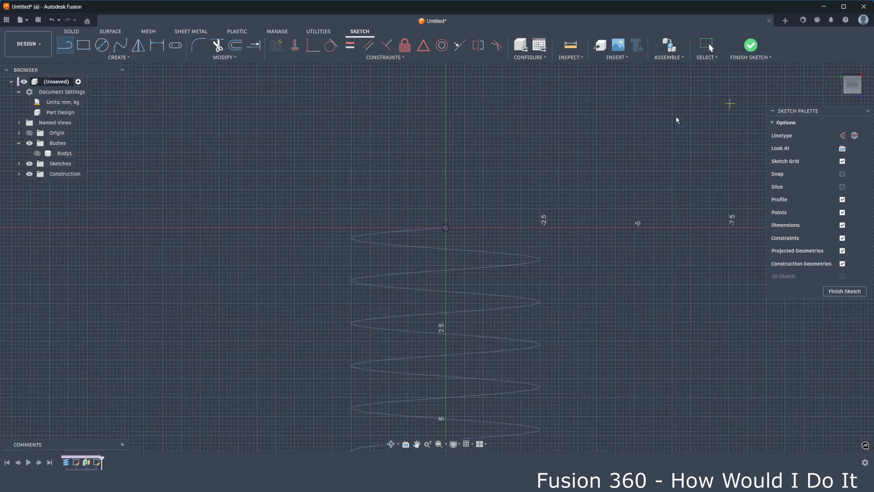
pyautogui.click(447, 228)
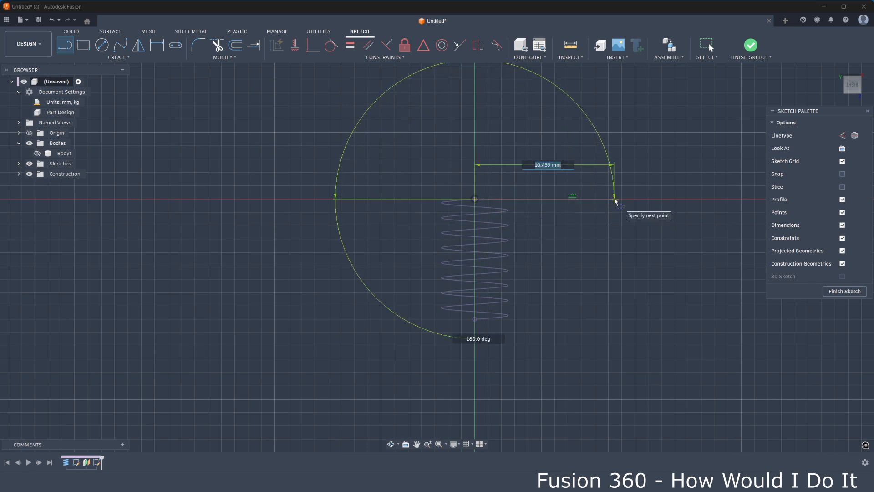
pyautogui.write('10')
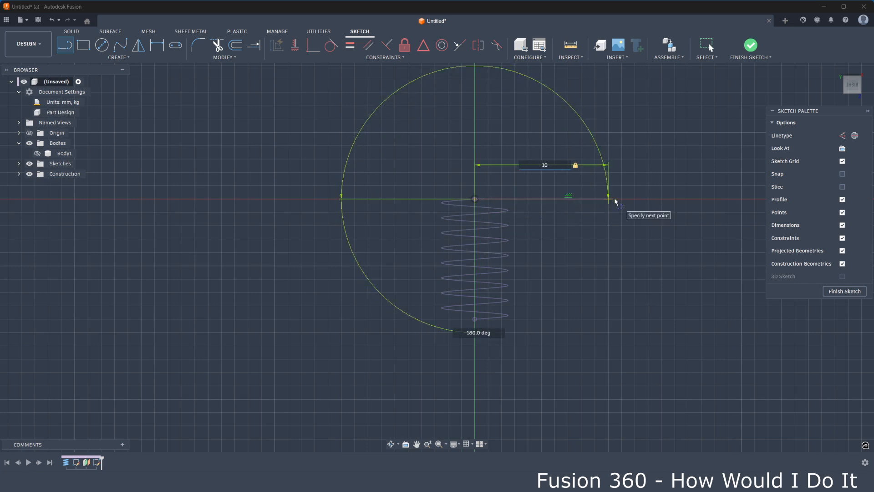
pyautogui.press('Return')
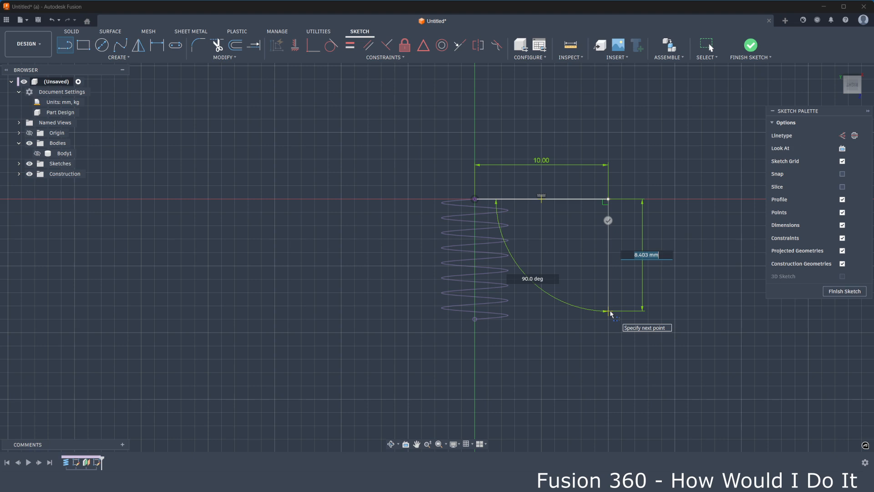
pyautogui.write('8')
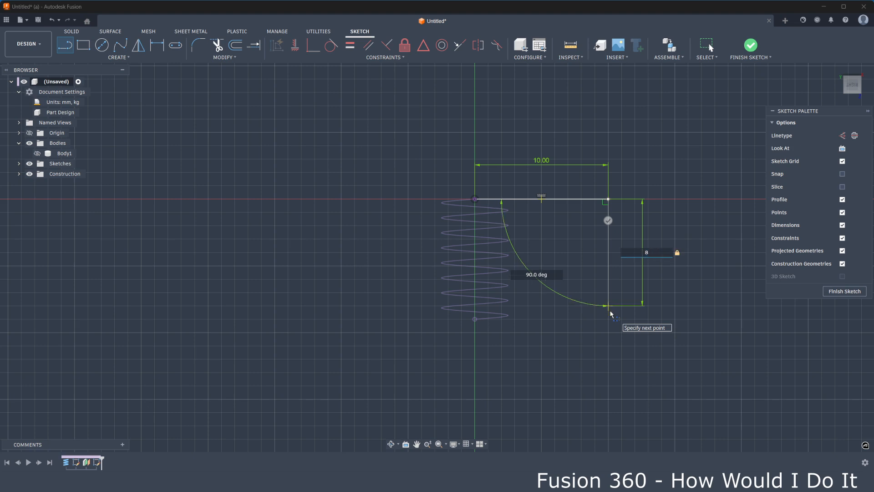
pyautogui.press('Return')
pyautogui.press('Escape')
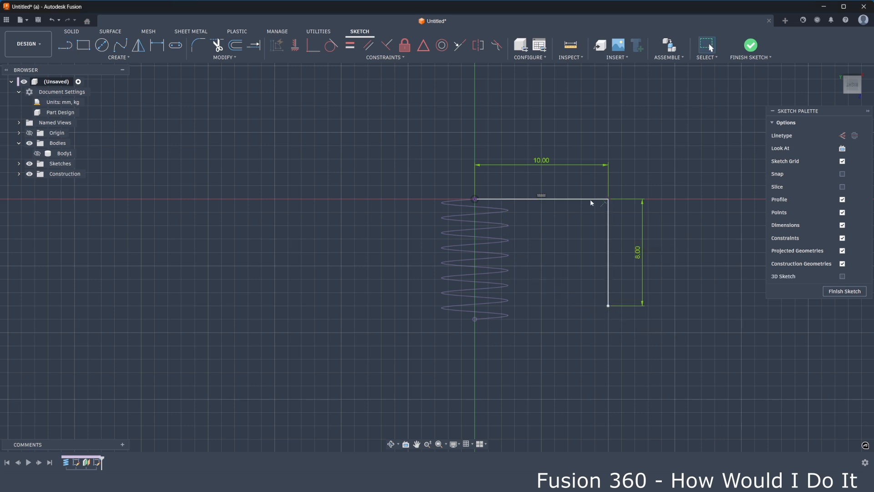
# Fillet the corner between the 10 mm and 8 mm leg lines with a 2 mm radius and finish the sketch
pyautogui.click(198, 46)
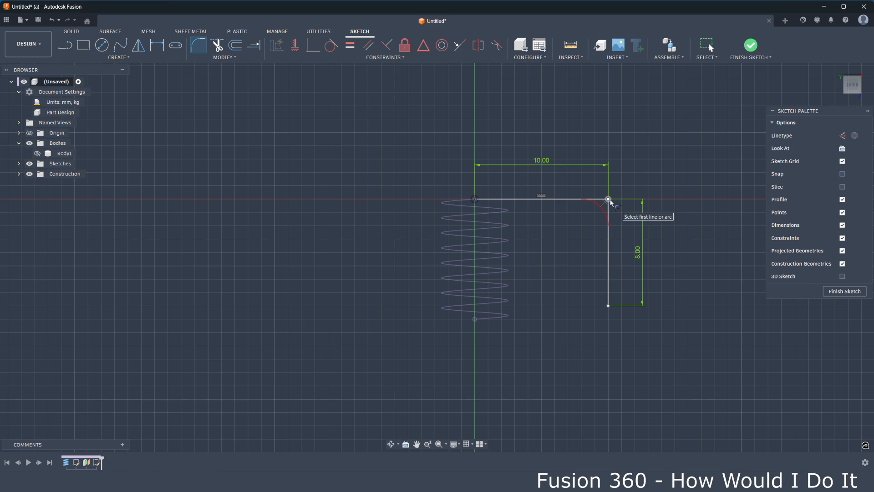
pyautogui.click(608, 199)
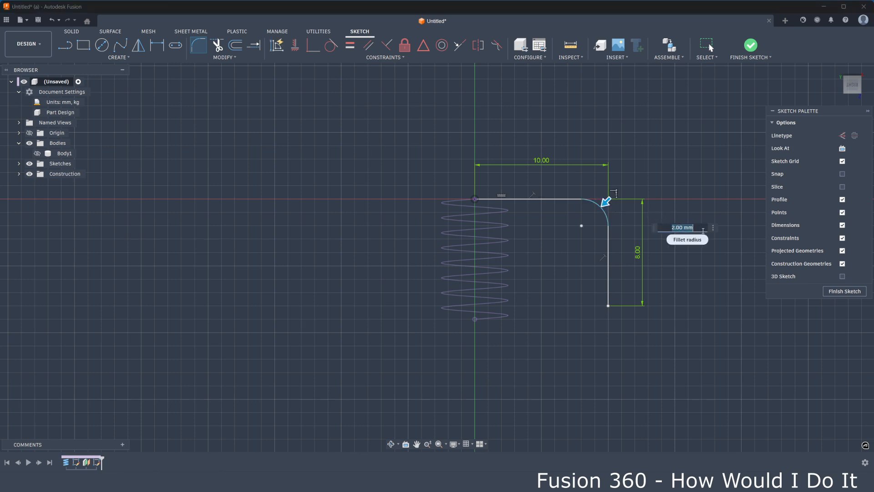
pyautogui.click(751, 45)
pyautogui.moveTo(579, 228)
pyautogui.keyDown('shift'); pyautogui.mouseDown(button='middle')
pyautogui.moveTo(575, 160)
pyautogui.moveTo(596, 175)
pyautogui.moveTo(617, 203)
pyautogui.moveTo(545, 196)
pyautogui.mouseUp(button='middle'); pyautogui.keyUp('shift')
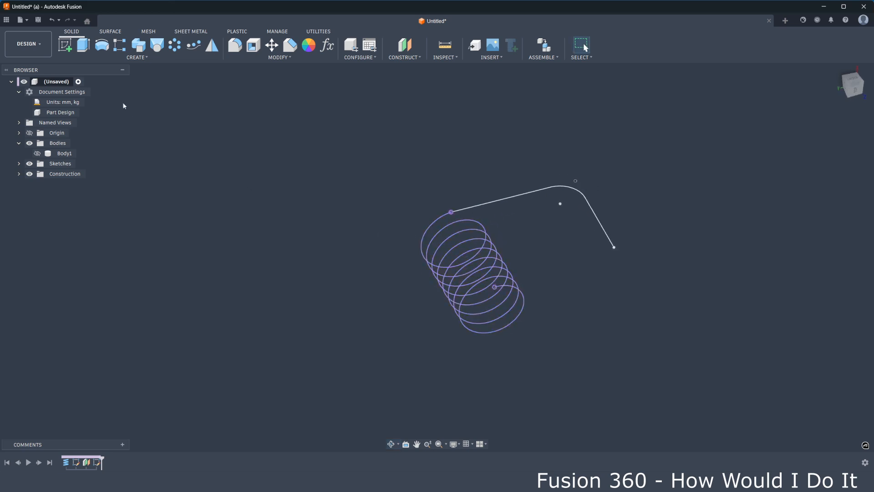
# Show the offset construction plane Plane1 and create another sketch on it for the second leg
pyautogui.click(64, 46)
pyautogui.keyDown('shift'); pyautogui.moveTo(273, 282); pyautogui.dragTo(204, 359, button='middle'); pyautogui.keyUp('shift')
pyautogui.keyDown('shift'); pyautogui.moveTo(336, 189); pyautogui.dragTo(311, 190, button='middle'); pyautogui.keyUp('shift')
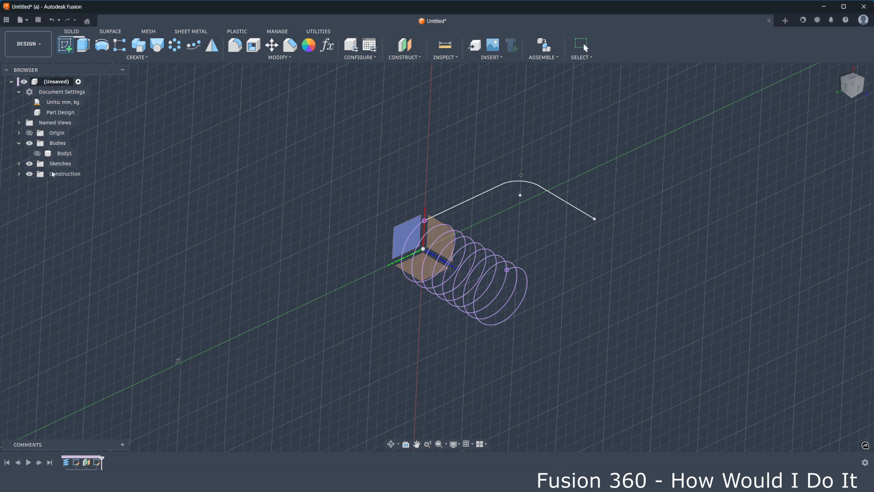
pyautogui.click(19, 173)
pyautogui.click(38, 183)
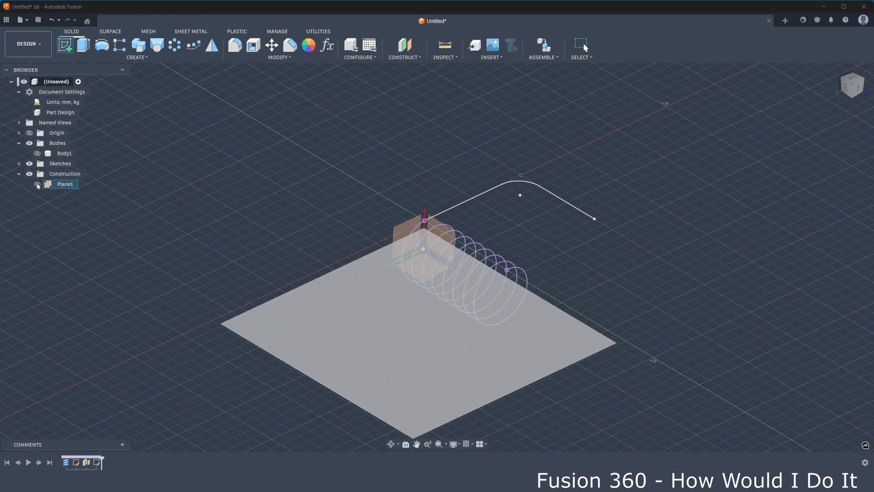
pyautogui.click(38, 184)
pyautogui.keyDown('shift'); pyautogui.moveTo(288, 183); pyautogui.dragTo(306, 182, button='middle'); pyautogui.keyUp('shift')
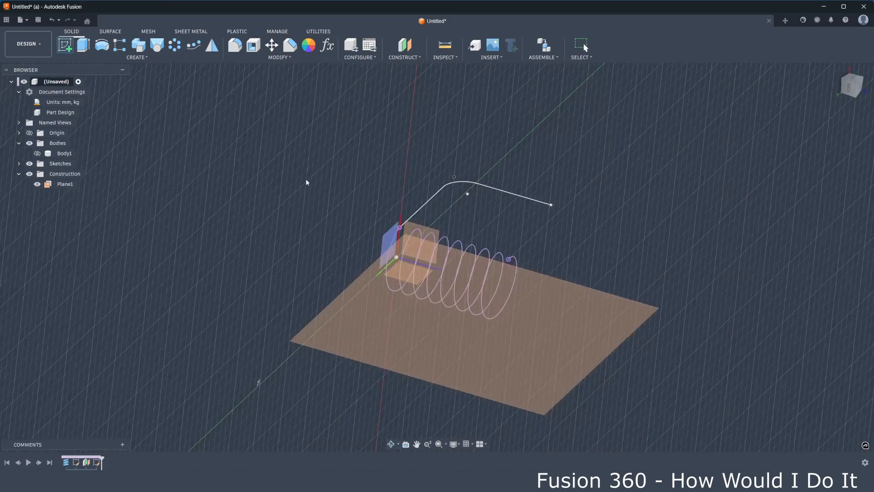
pyautogui.click(588, 324)
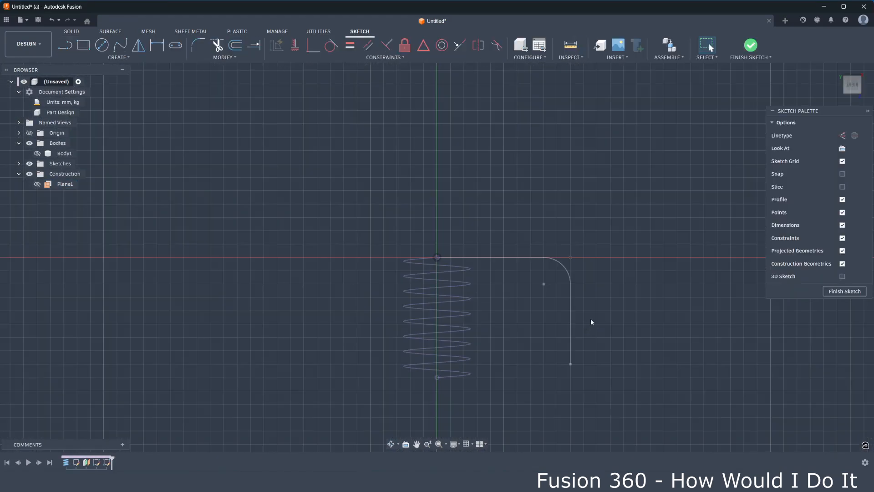
# Draw a 10 mm line from the helix's far endpoint, opposite the first leg, and an 8 mm perpendicular line back alongside the coil
pyautogui.click(66, 47)
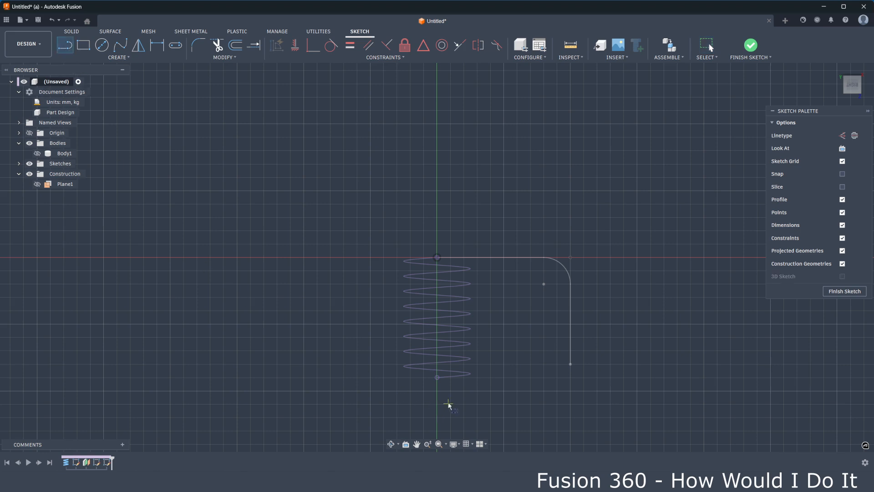
pyautogui.click(437, 377)
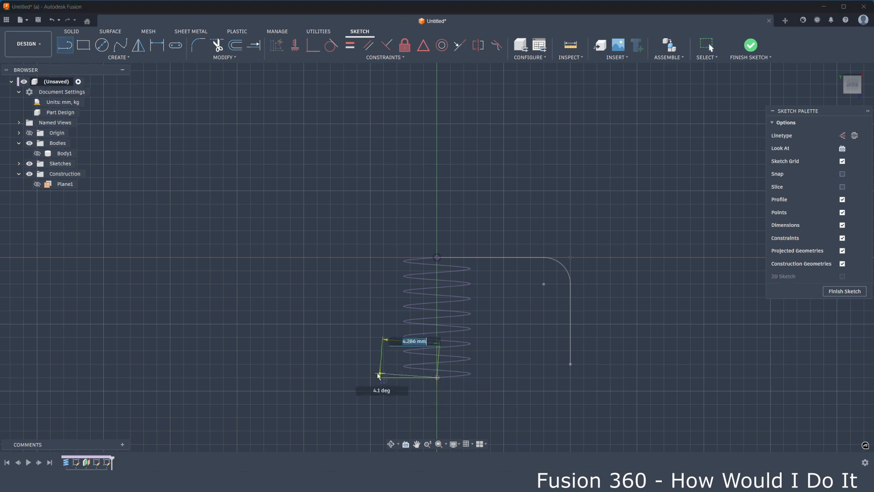
pyautogui.write('10')
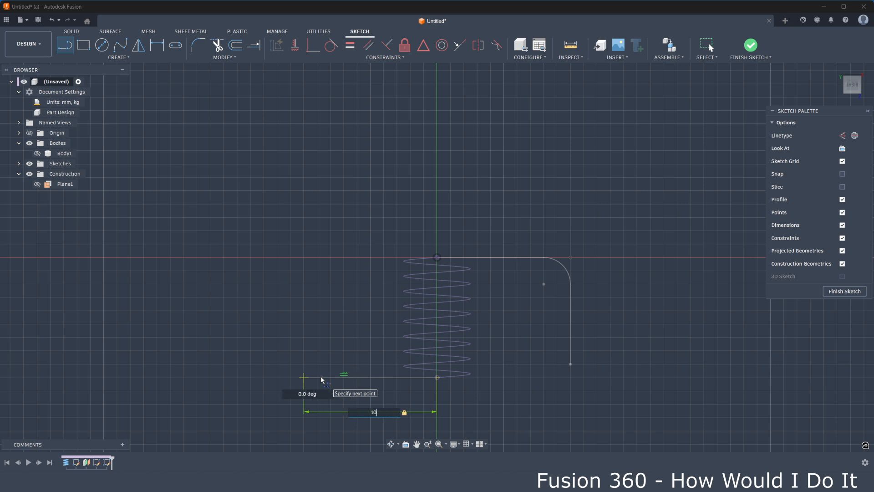
pyautogui.moveTo(265, 379); pyautogui.dragTo(305, 276)
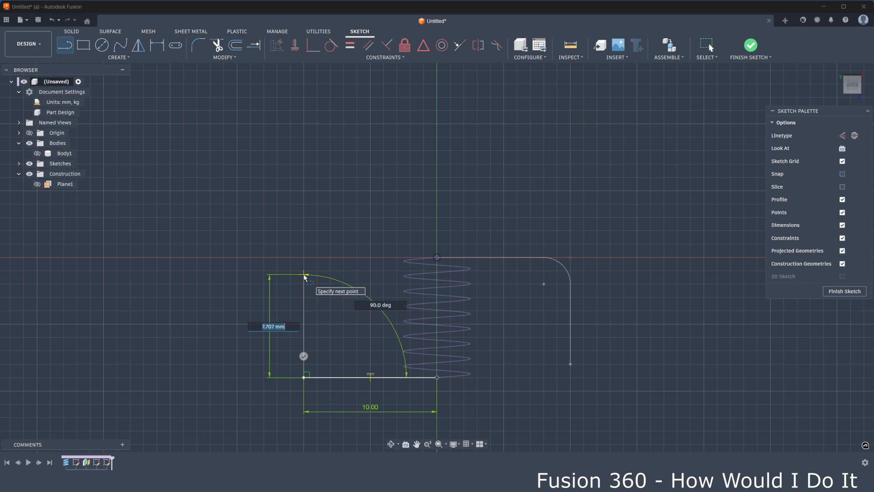
pyautogui.write('8')
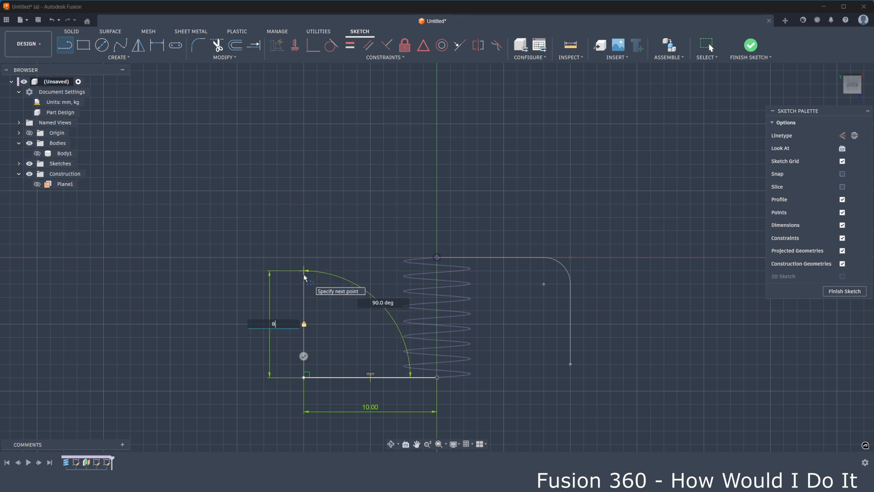
pyautogui.press('Return')
pyautogui.rightClick(353, 206)
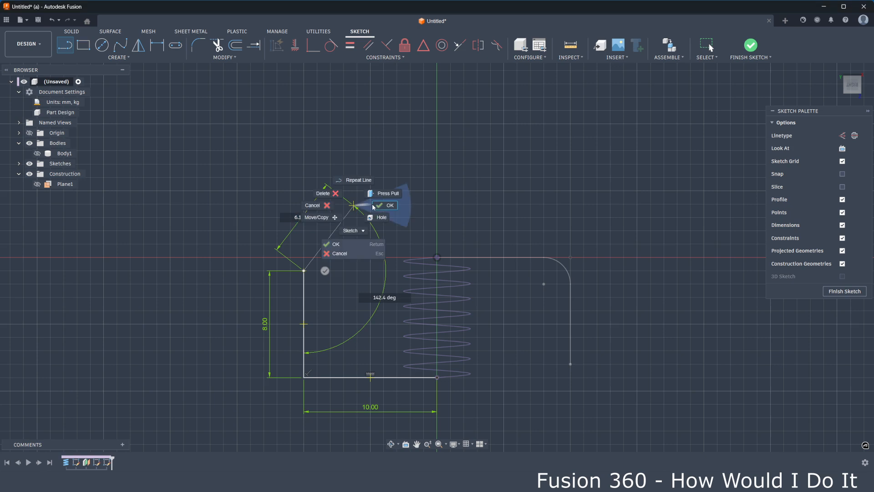
pyautogui.click(383, 206)
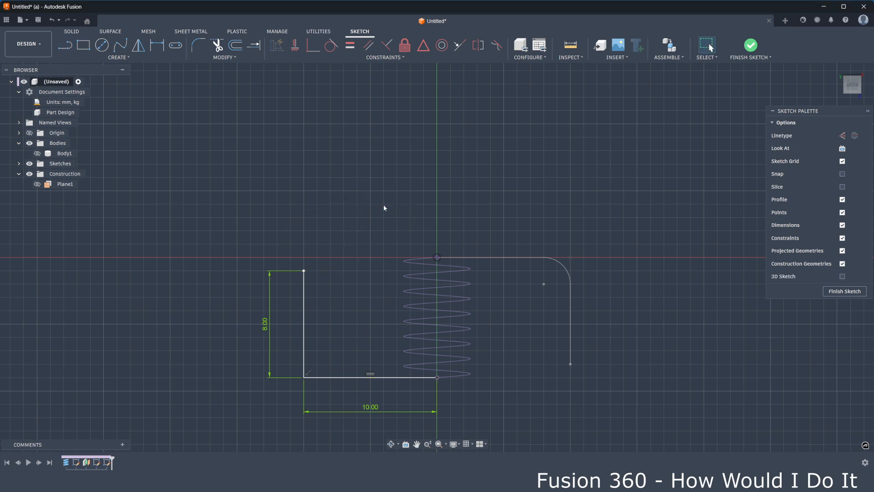
# Round the second leg's corner with a 2 mm fillet and finish the sketch
pyautogui.click(196, 44)
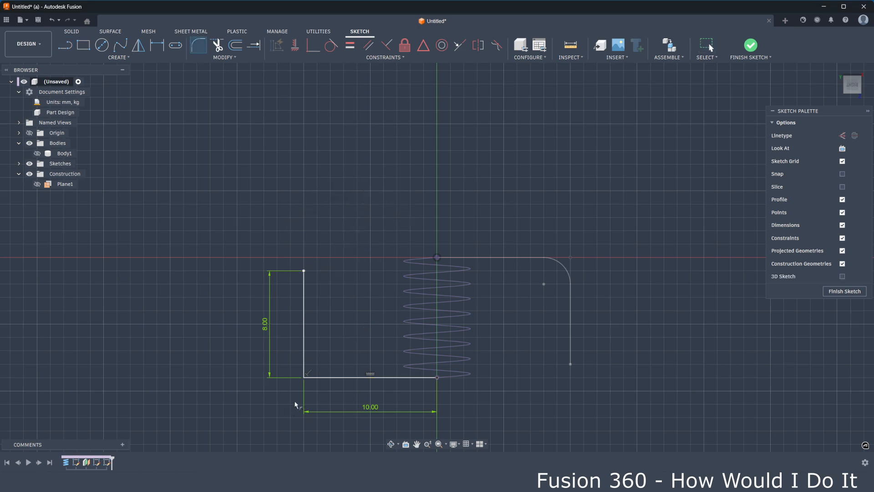
pyautogui.click(305, 377)
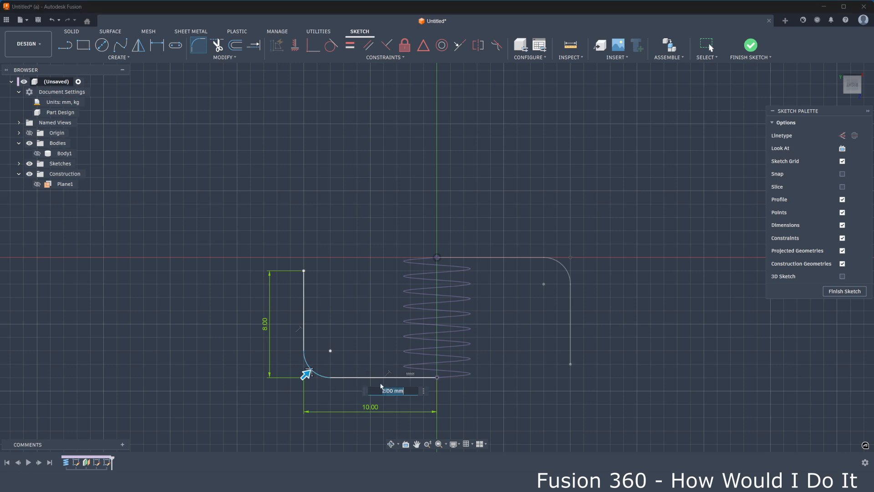
pyautogui.press('Return')
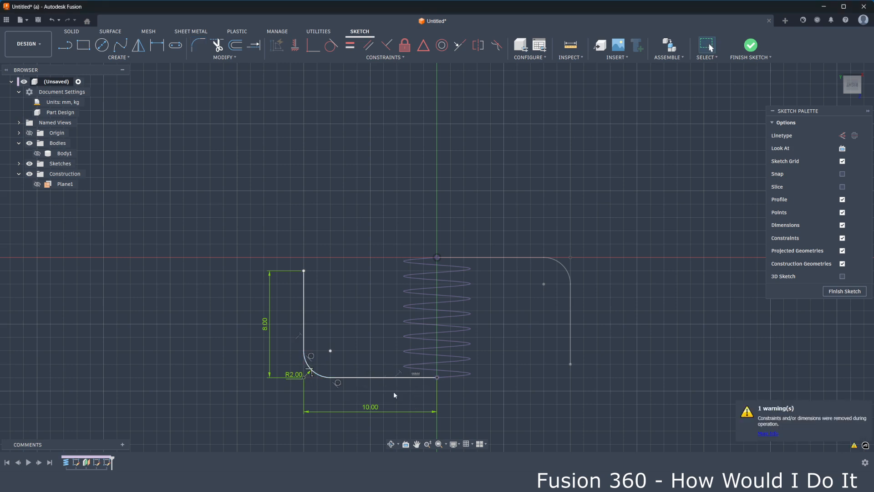
pyautogui.click(758, 47)
pyautogui.keyDown('shift'); pyautogui.moveTo(445, 201); pyautogui.dragTo(525, 228, button='middle'); pyautogui.keyUp('shift')
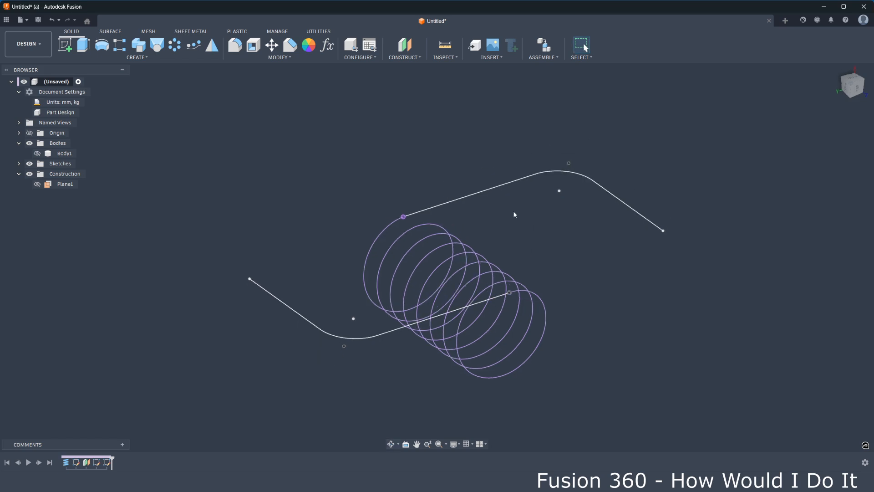
# Start a Pipe as a new body along the chained path of the first leg, the helix and the second leg
pyautogui.click(144, 60)
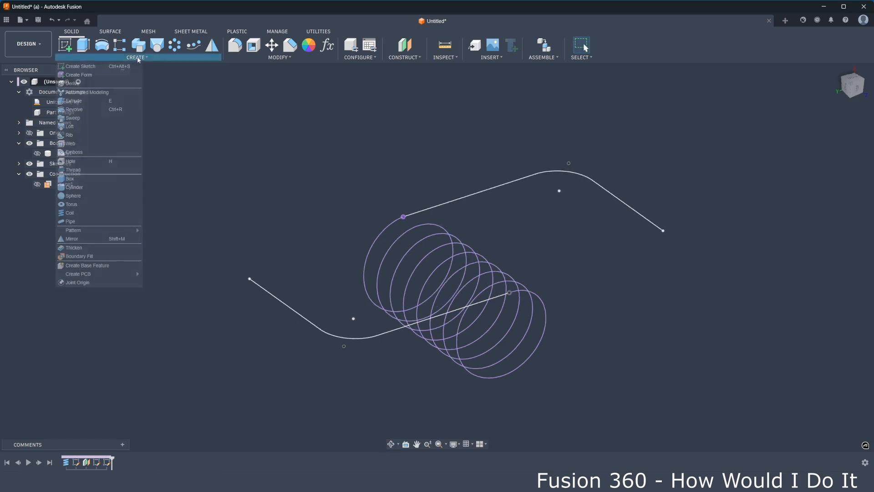
pyautogui.click(71, 221)
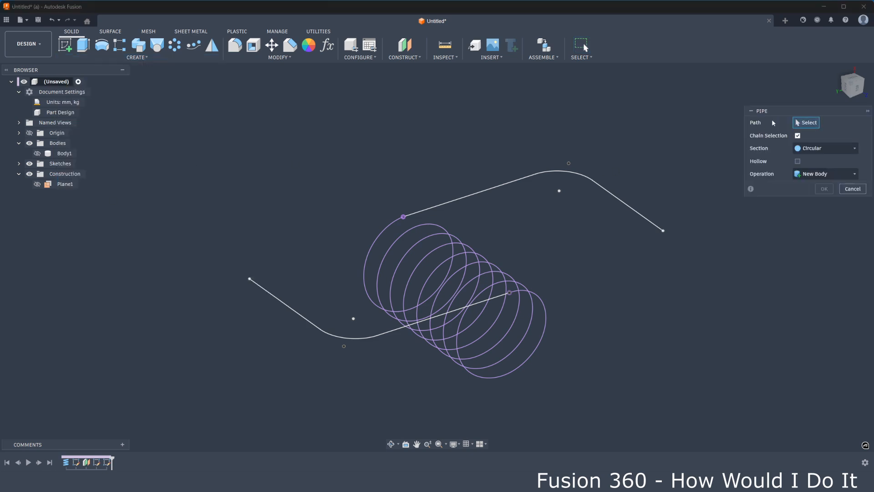
pyautogui.click(464, 198)
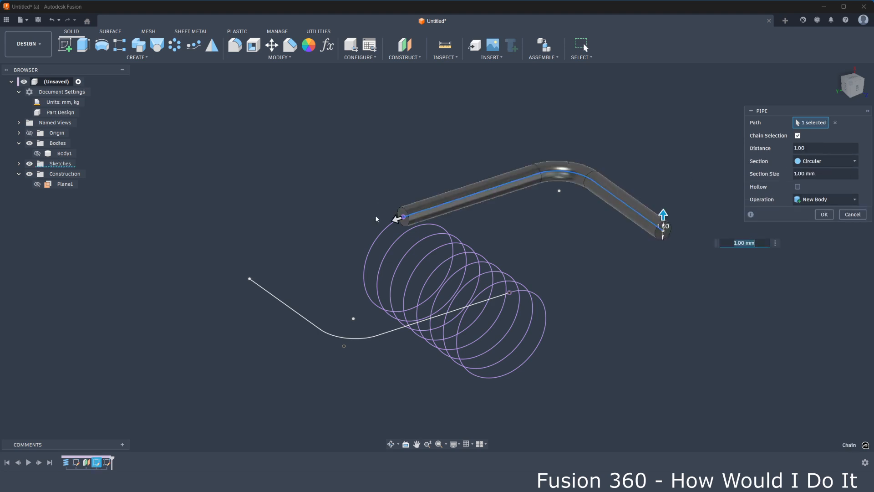
pyautogui.click(380, 237)
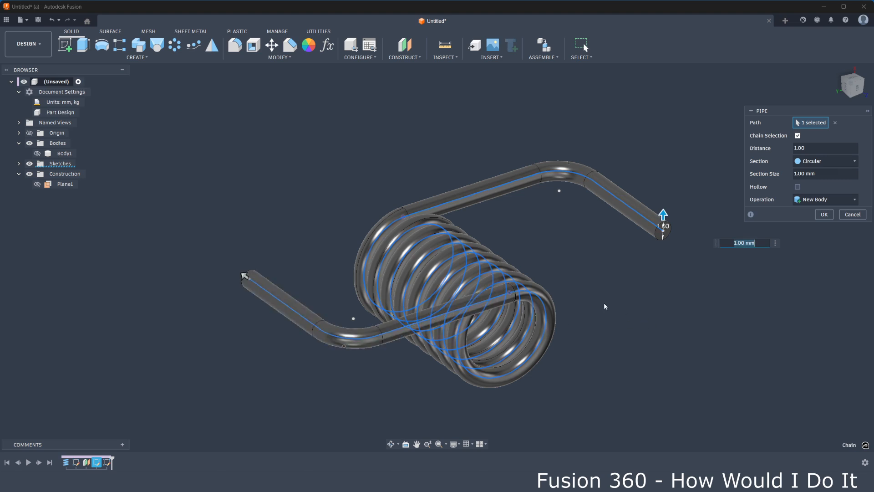
# Set the pipe's section size to 0.8 mm
pyautogui.scroll(-3, 602, 296)
pyautogui.keyDown('shift'); pyautogui.moveTo(596, 283); pyautogui.dragTo(555, 240, button='middle'); pyautogui.keyUp('shift')
pyautogui.scroll(4, 579, 262)
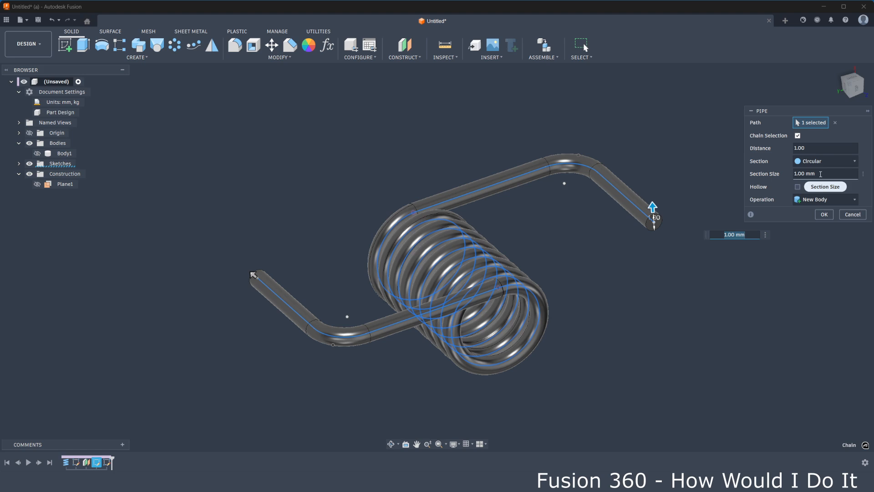
pyautogui.moveTo(821, 174); pyautogui.dragTo(784, 174)
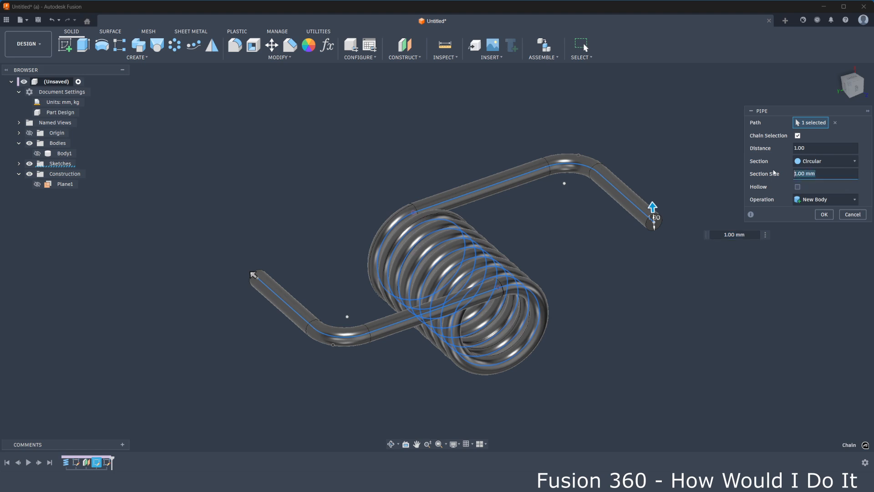
pyautogui.write('0,8')
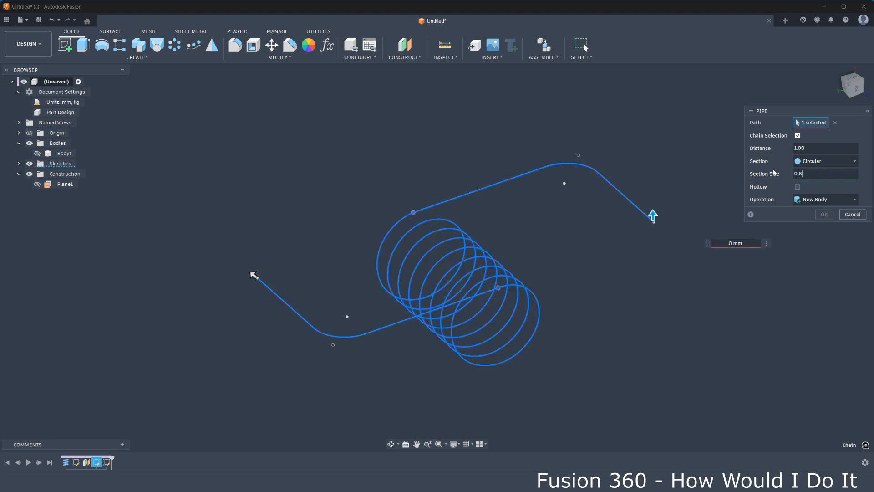
pyautogui.keyDown('shift'); pyautogui.moveTo(771, 173); pyautogui.dragTo(782, 175, button='middle'); pyautogui.keyUp('shift')
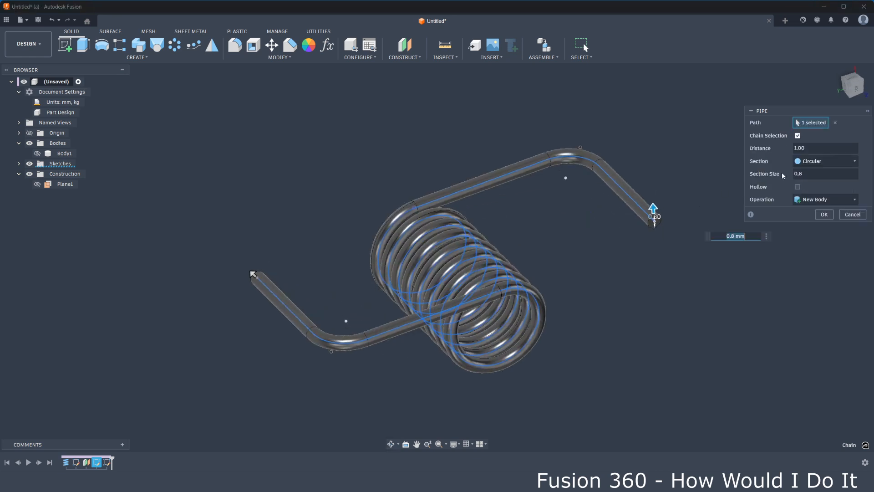
# Switch the pipe's section to Triangular and inspect the profile at the leg's end
pyautogui.click(836, 161)
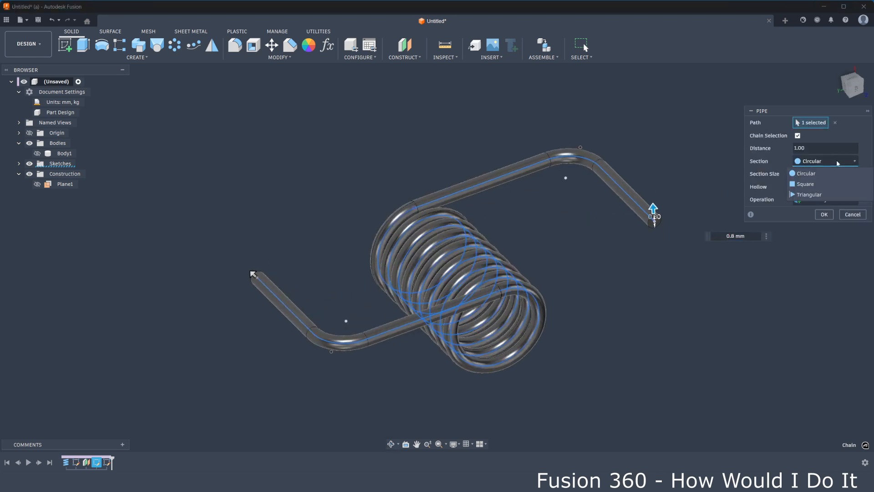
pyautogui.click(809, 198)
pyautogui.keyDown('shift'); pyautogui.moveTo(710, 217); pyautogui.dragTo(666, 220, button='middle'); pyautogui.keyUp('shift')
pyautogui.scroll(3, 665, 220)
pyautogui.scroll(5, 640, 229)
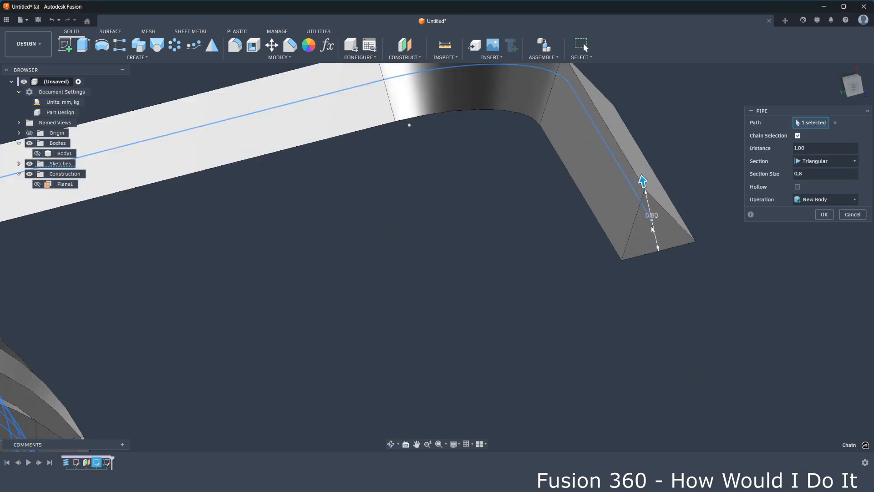
pyautogui.scroll(-8, 656, 224)
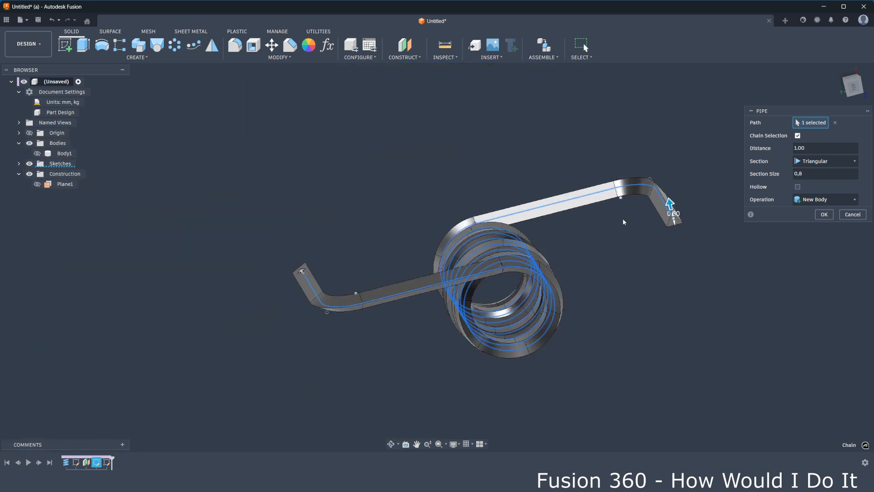
# Switch the pipe's section to Square and inspect the resulting spring shape
pyautogui.click(815, 161)
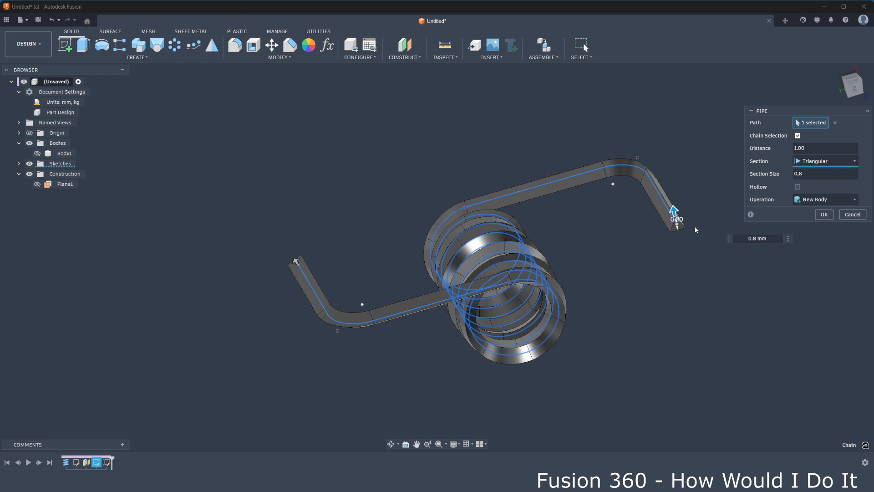
pyautogui.keyDown('shift'); pyautogui.moveTo(695, 222); pyautogui.dragTo(685, 291, button='middle'); pyautogui.keyUp('shift')
pyautogui.scroll(5, 676, 207)
pyautogui.scroll(-6, 663, 201)
pyautogui.keyDown('shift'); pyautogui.moveTo(560, 232); pyautogui.dragTo(510, 236, button='middle'); pyautogui.keyUp('shift')
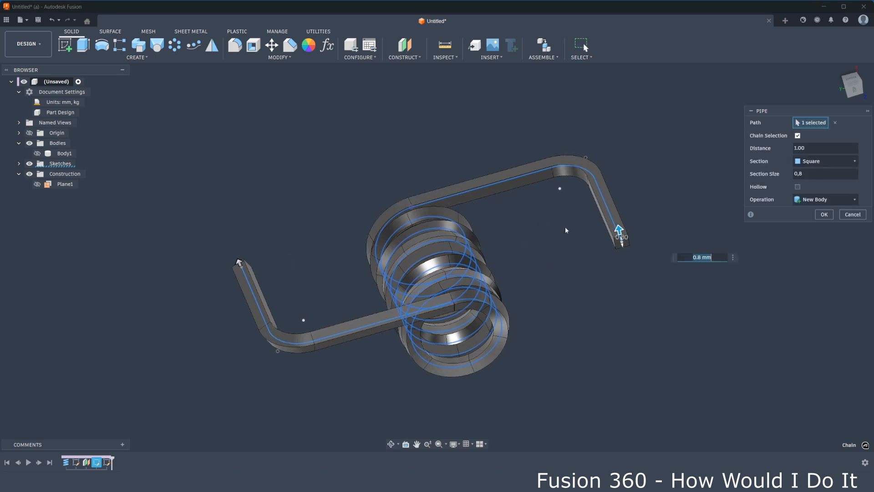
# Return the pipe's section to Circular, create the spring body and inspect it
pyautogui.click(820, 162)
pyautogui.click(805, 174)
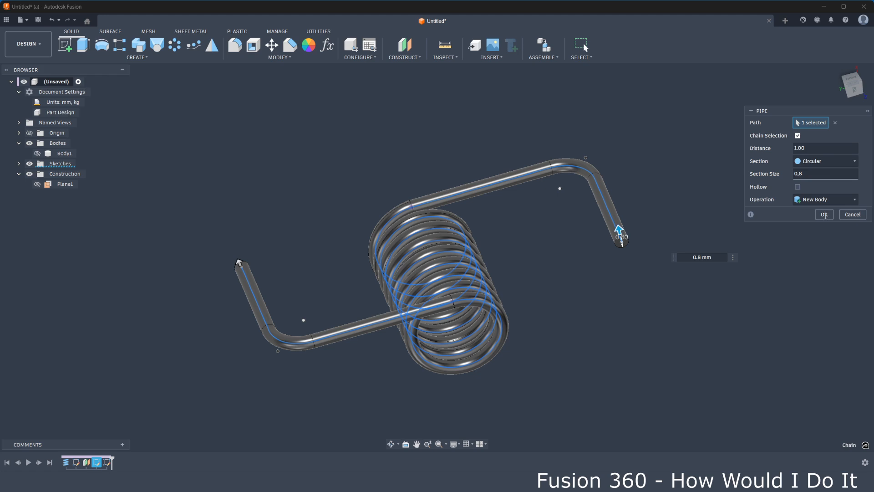
pyautogui.click(827, 216)
pyautogui.scroll(-3, 747, 232)
pyautogui.keyDown('shift'); pyautogui.moveTo(748, 231); pyautogui.dragTo(577, 203, button='middle'); pyautogui.keyUp('shift')
pyautogui.scroll(5, 618, 140)
pyautogui.scroll(-2, 594, 172)
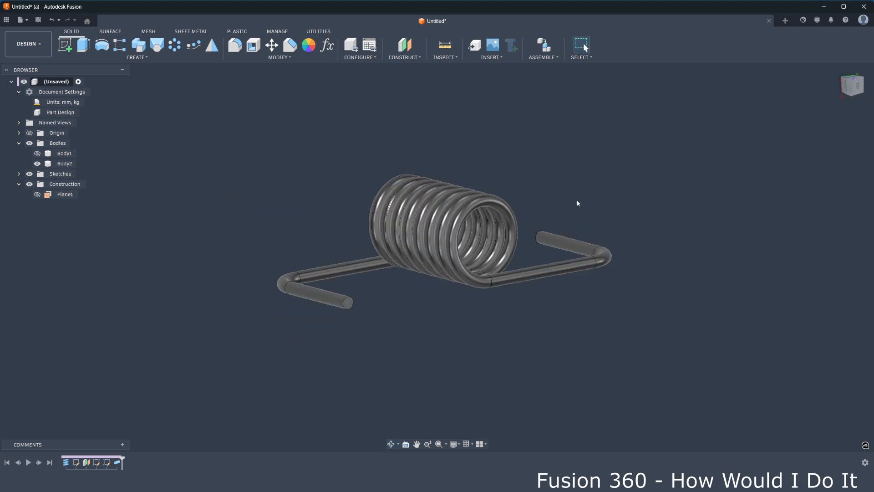
# Reopen the pipe feature to review its available section types, and leave without making an edit
pyautogui.doubleClick(117, 463)
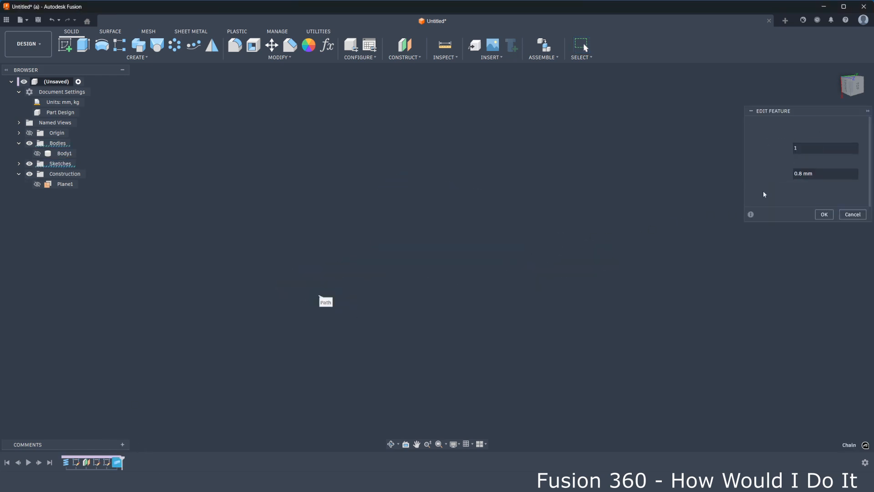
pyautogui.click(833, 162)
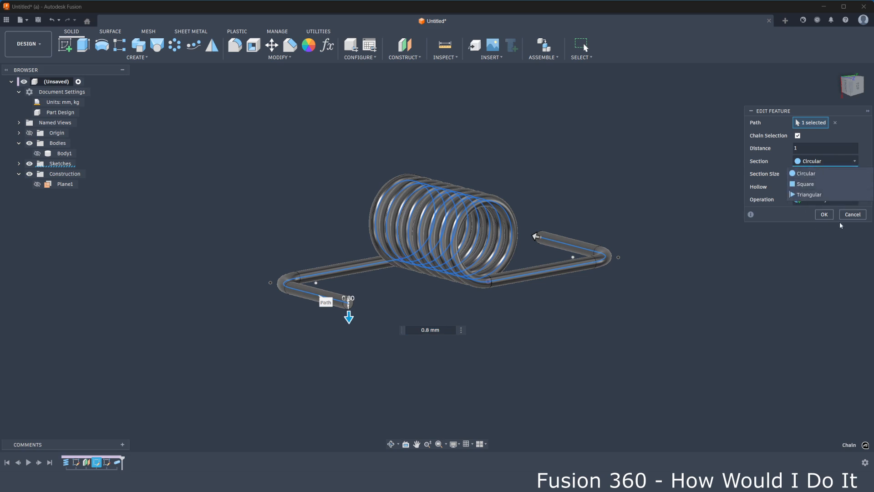
pyautogui.click(854, 215)
pyautogui.keyDown('shift'); pyautogui.moveTo(514, 180); pyautogui.dragTo(515, 189, button='middle'); pyautogui.keyUp('shift')
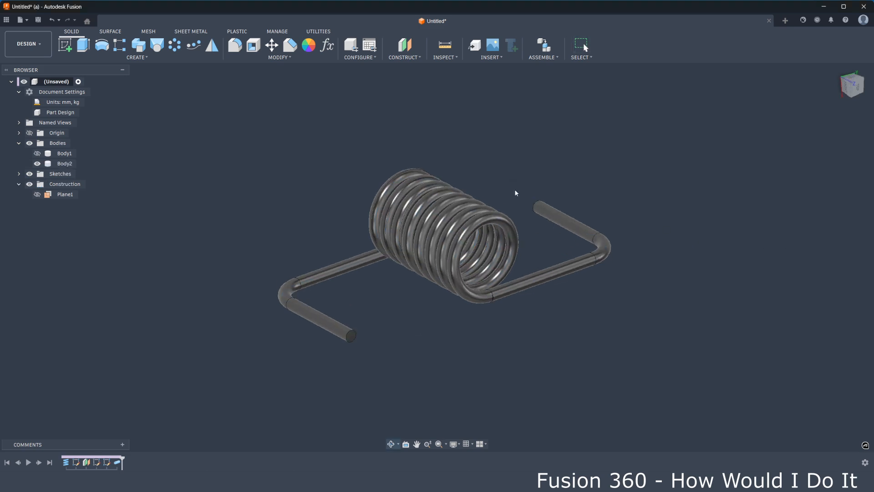
# Undo the pipe feature to return to the bare helix and leg sketches
pyautogui.click(52, 21)
pyautogui.keyDown('shift'); pyautogui.moveTo(461, 232); pyautogui.dragTo(483, 245, button='middle'); pyautogui.keyUp('shift')
pyautogui.keyDown('shift'); pyautogui.moveTo(471, 186); pyautogui.dragTo(422, 164, button='middle'); pyautogui.keyUp('shift')
pyautogui.scroll(3, 422, 163)
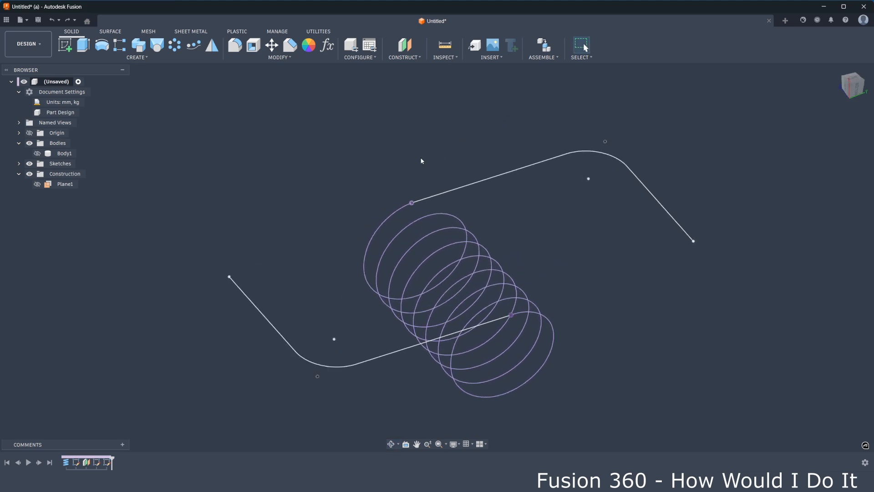
pyautogui.scroll(-2, 420, 159)
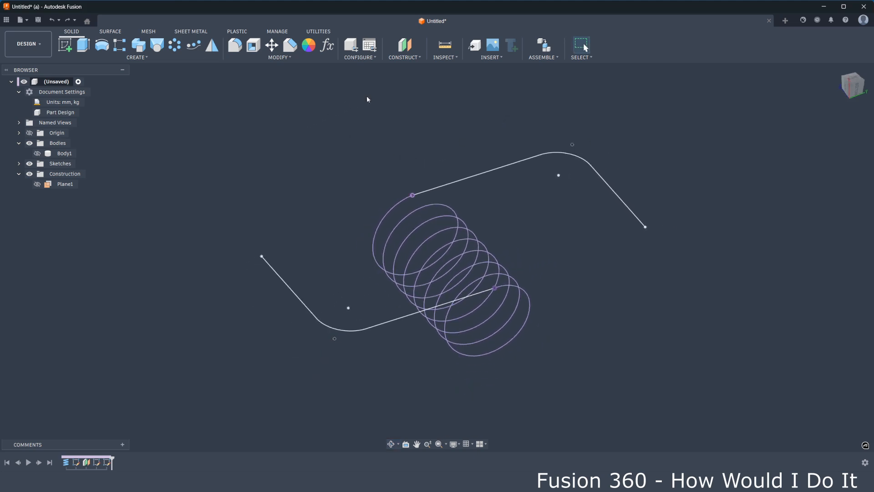
# Create a construction plane along the upper leg's path at a proportional distance of 1.00, at its free end
pyautogui.click(410, 58)
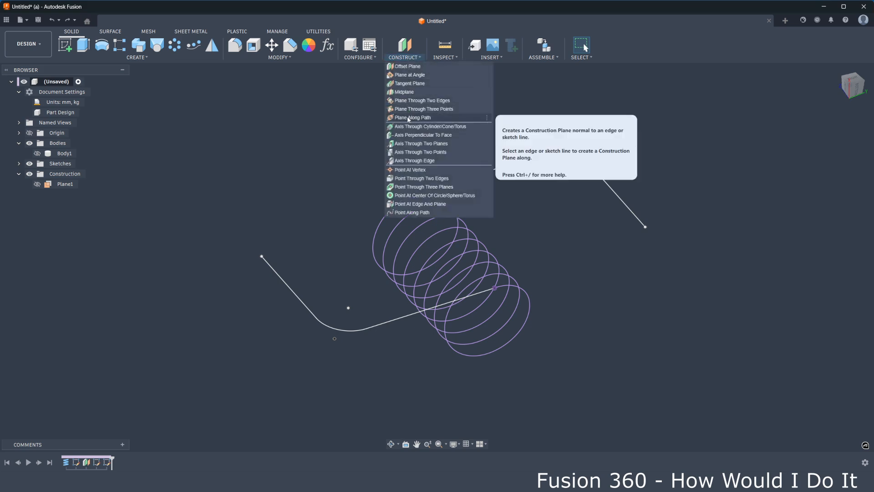
pyautogui.click(431, 118)
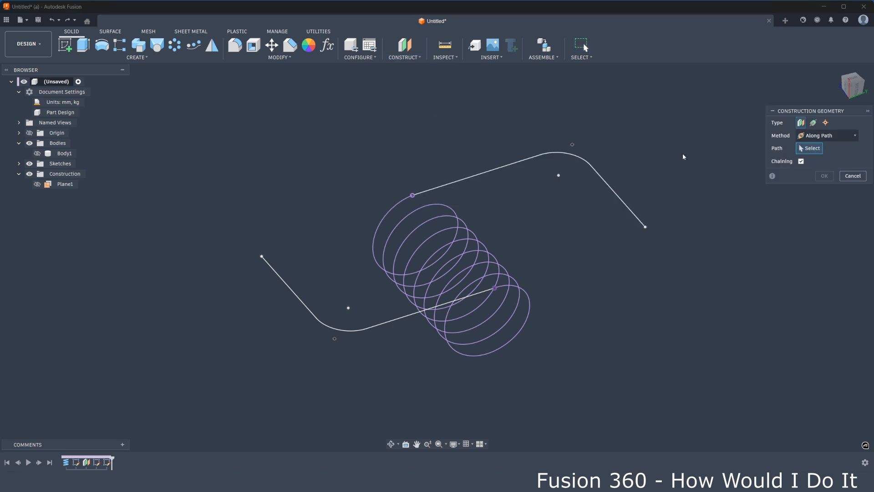
pyautogui.click(630, 203)
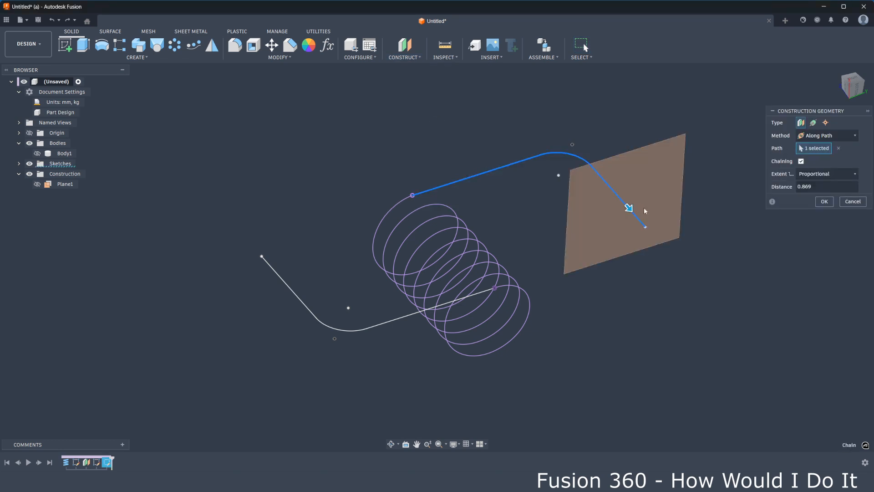
pyautogui.moveTo(628, 207); pyautogui.dragTo(649, 231)
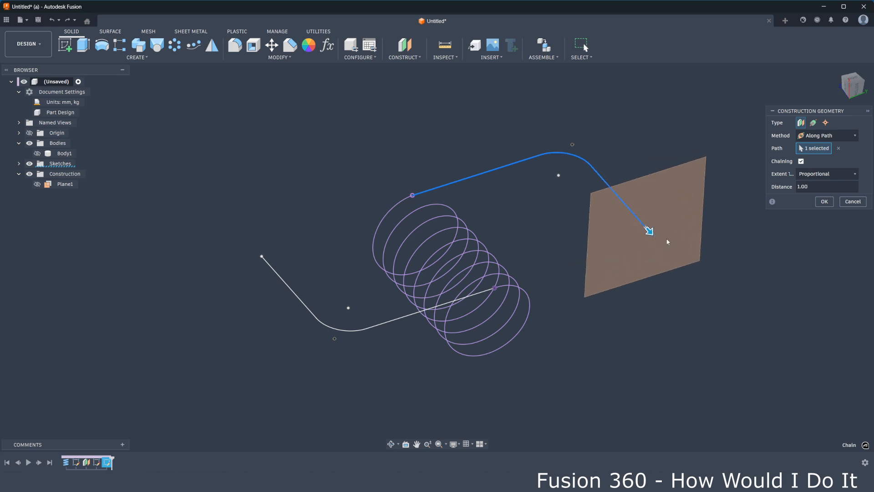
pyautogui.click(824, 202)
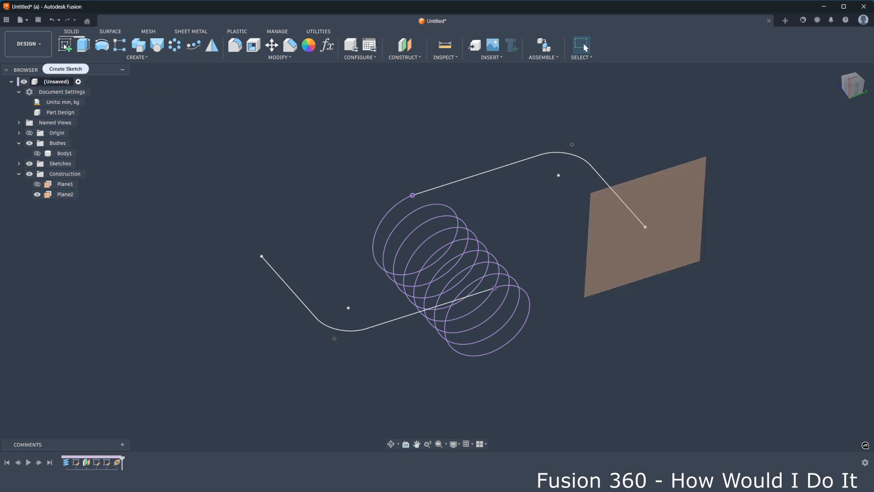
# Create a sketch on the construction plane at the leg's free end and view it square-on
pyautogui.click(65, 45)
pyautogui.click(683, 189)
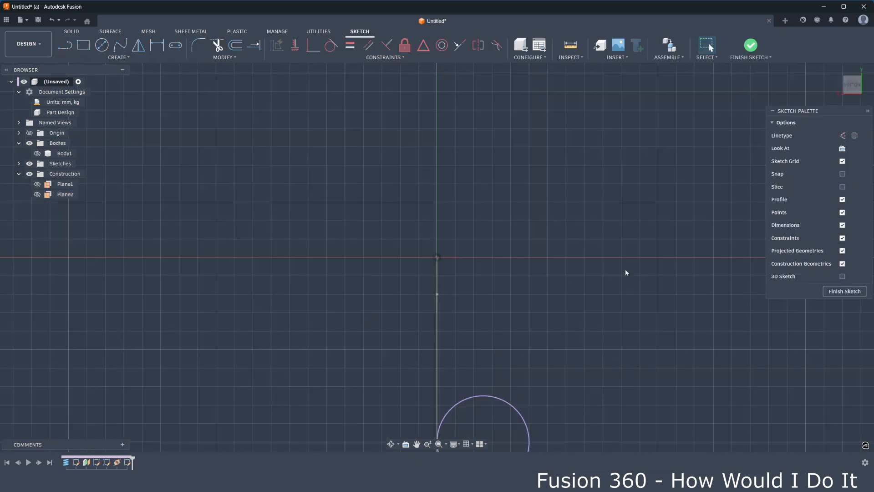
pyautogui.scroll(2, 521, 236)
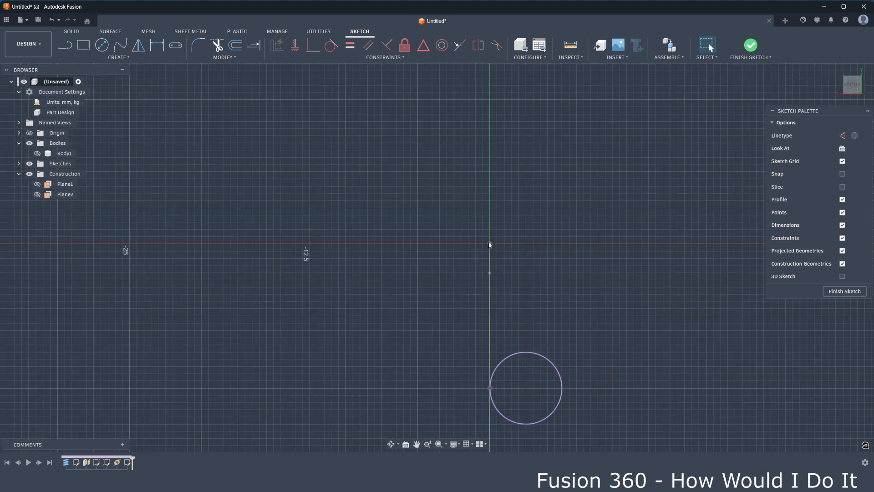
pyautogui.moveTo(523, 220)
pyautogui.keyDown('shift'); pyautogui.mouseDown(button='middle')
pyautogui.moveTo(497, 230)
pyautogui.moveTo(477, 261)
pyautogui.moveTo(511, 214)
pyautogui.moveTo(499, 239)
pyautogui.moveTo(500, 206)
pyautogui.mouseUp(button='middle'); pyautogui.keyUp('shift')
pyautogui.scroll(3, 477, 262)
pyautogui.scroll(3, 501, 210)
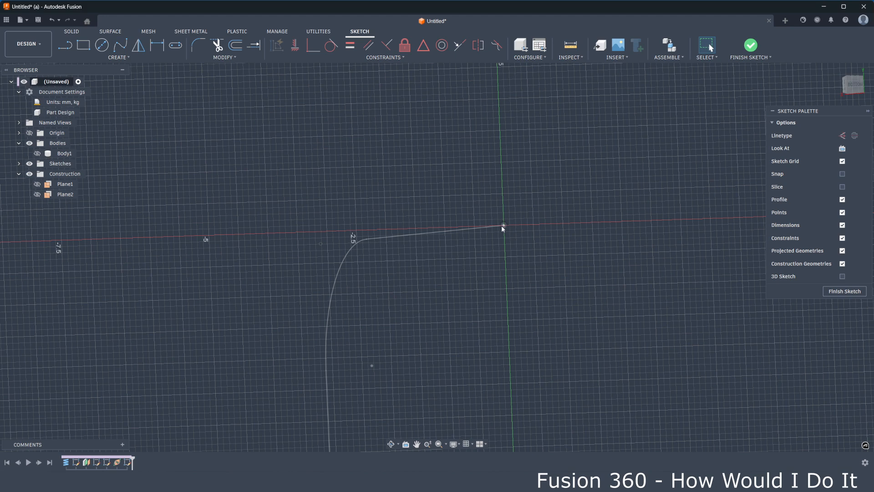
pyautogui.click(856, 87)
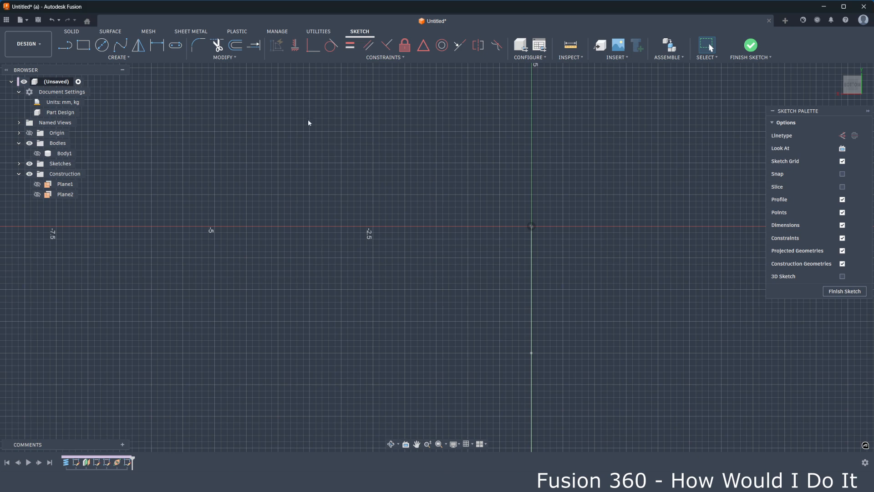
# Draw a circumscribed polygon with 5 sides and a 0.4 mm radius, centred on the leg's endpoint at the sketch origin
pyautogui.click(121, 58)
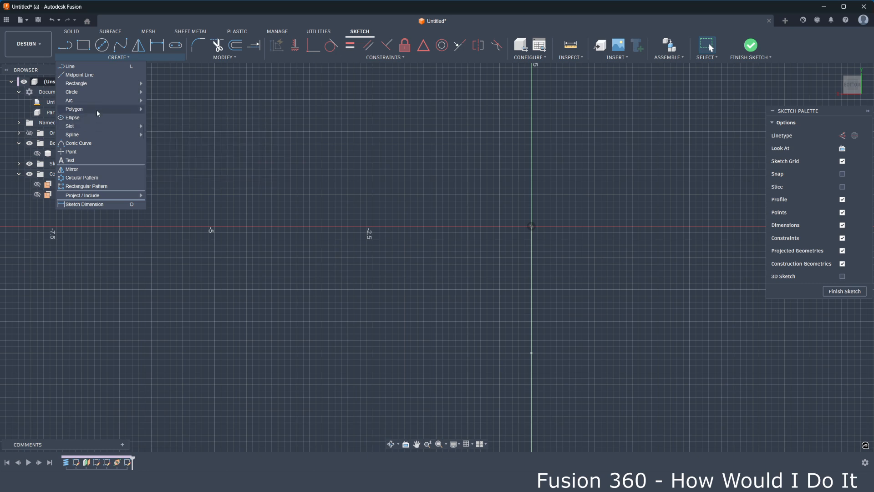
pyautogui.moveTo(96, 109)
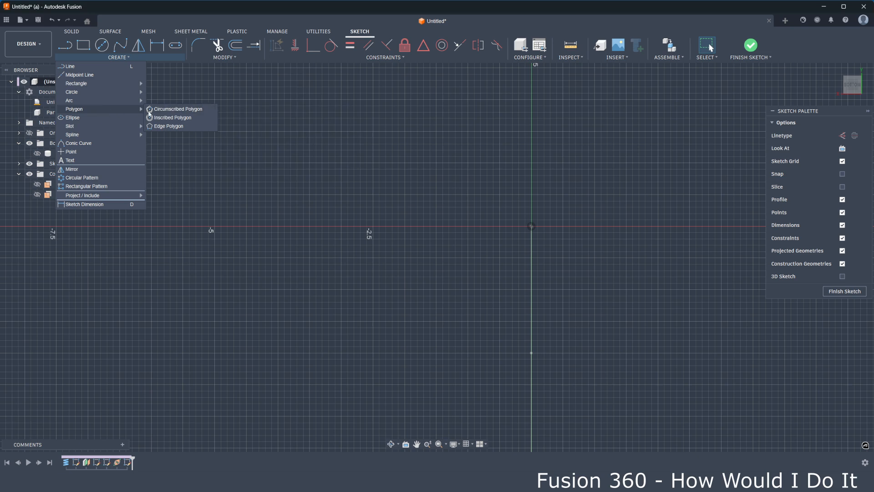
pyautogui.click(113, 59)
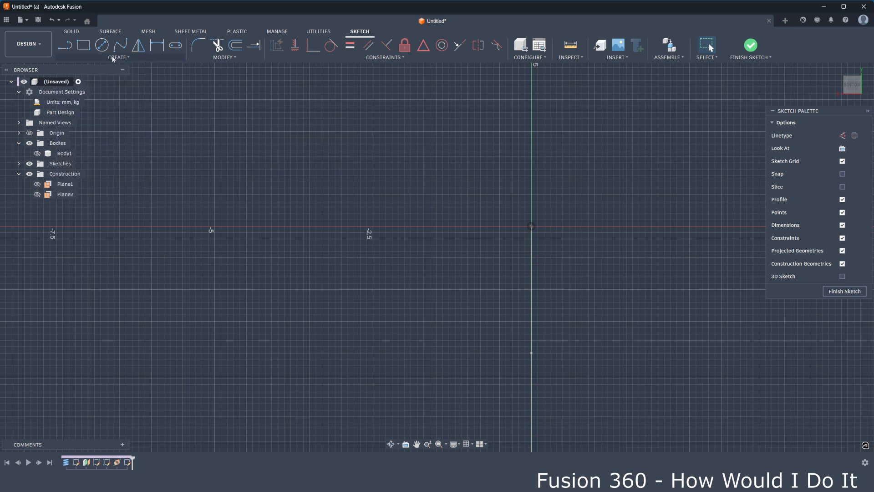
pyautogui.click(114, 59)
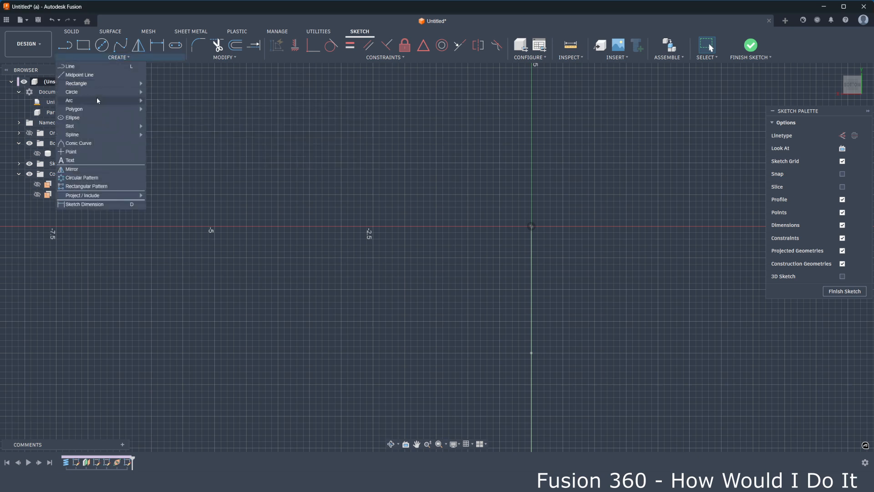
pyautogui.moveTo(86, 110)
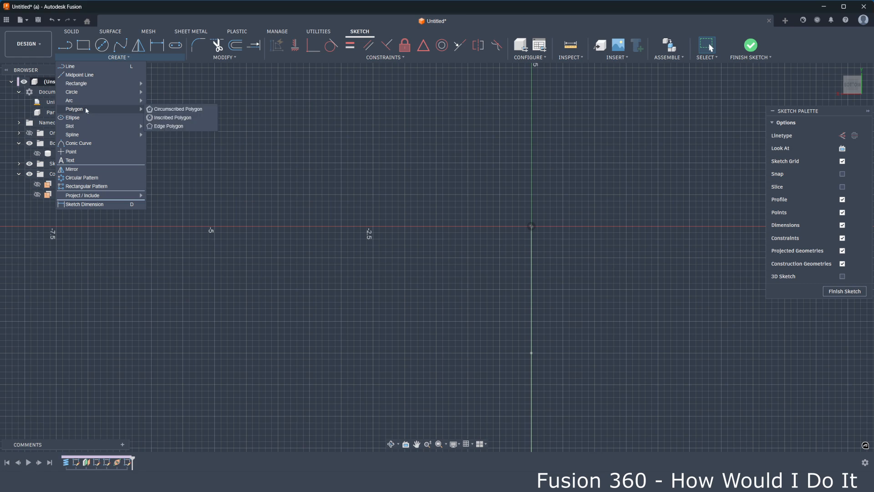
pyautogui.click(179, 109)
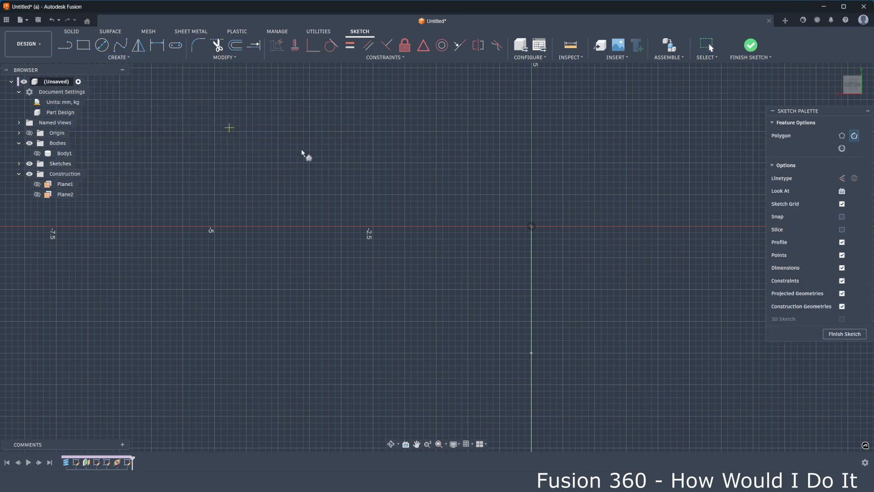
pyautogui.click(533, 228)
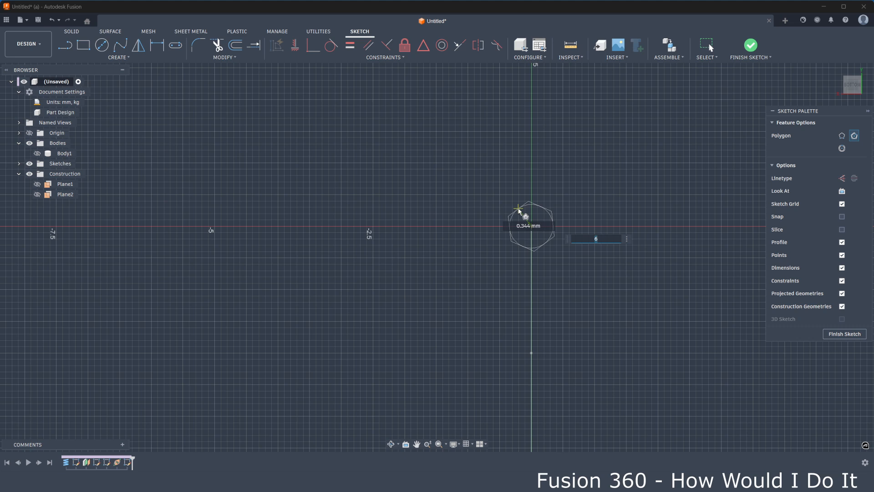
pyautogui.write('595')
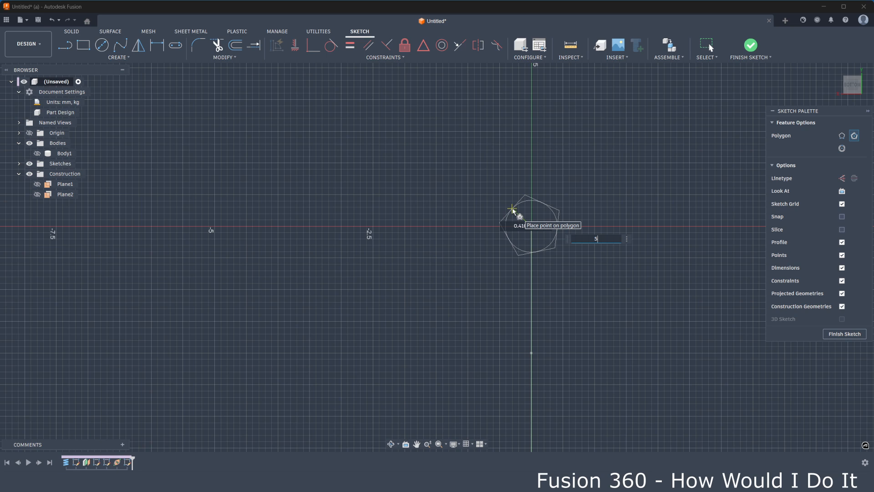
pyautogui.press('Tab')
pyautogui.write('0,4')
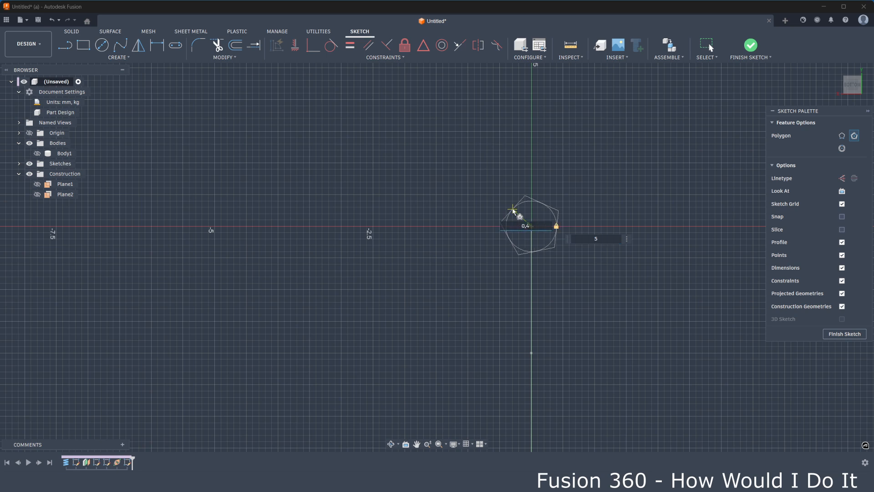
pyautogui.press('Return')
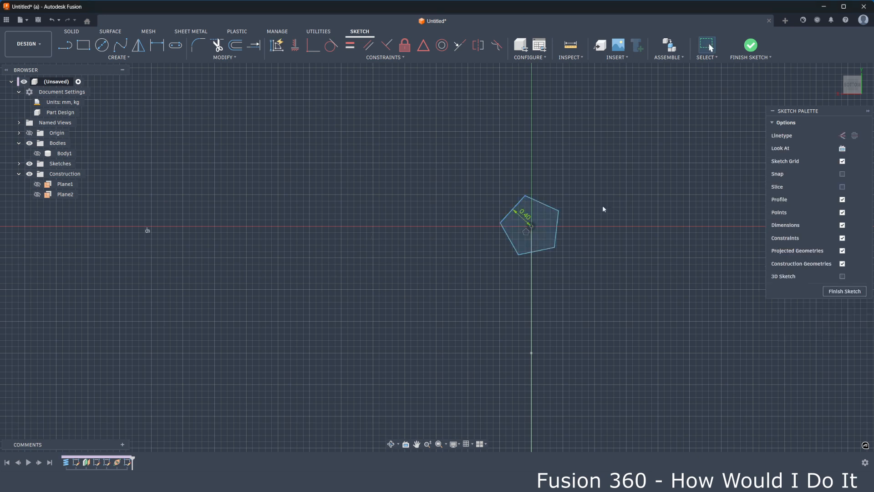
# Constrain the pentagon's lower edge to horizontal and finish the sketch
pyautogui.scroll(3, 583, 244)
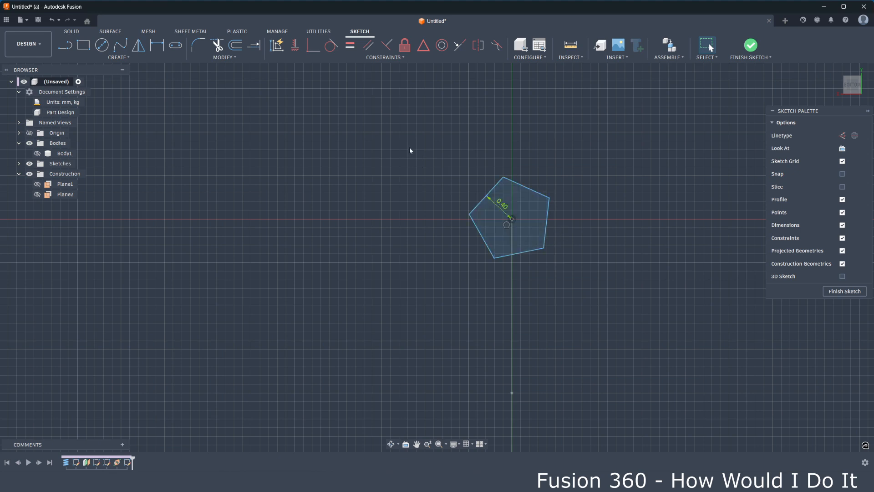
pyautogui.click(295, 46)
pyautogui.click(526, 253)
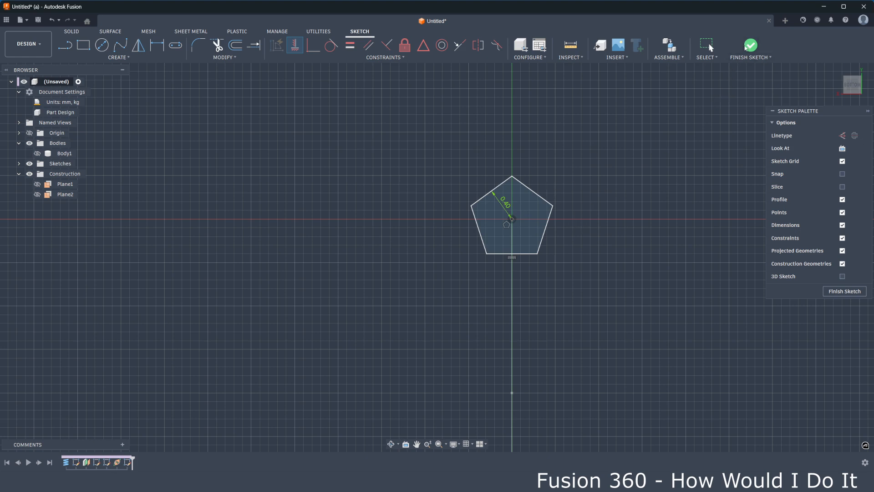
pyautogui.click(751, 45)
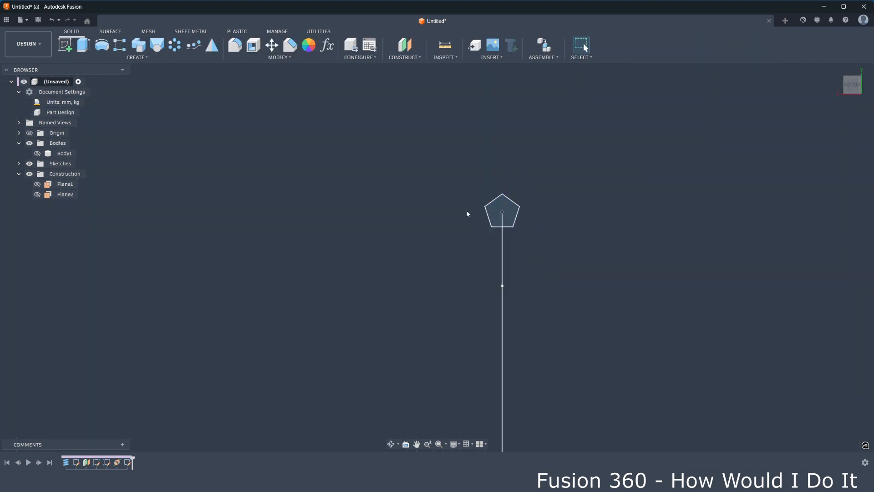
# Sweep the pentagon profile along the chained path of both legs and the helix as a new body with perpendicular orientation
pyautogui.keyDown('shift'); pyautogui.moveTo(535, 211); pyautogui.dragTo(582, 232, button='middle'); pyautogui.keyUp('shift')
pyautogui.scroll(2, 583, 234)
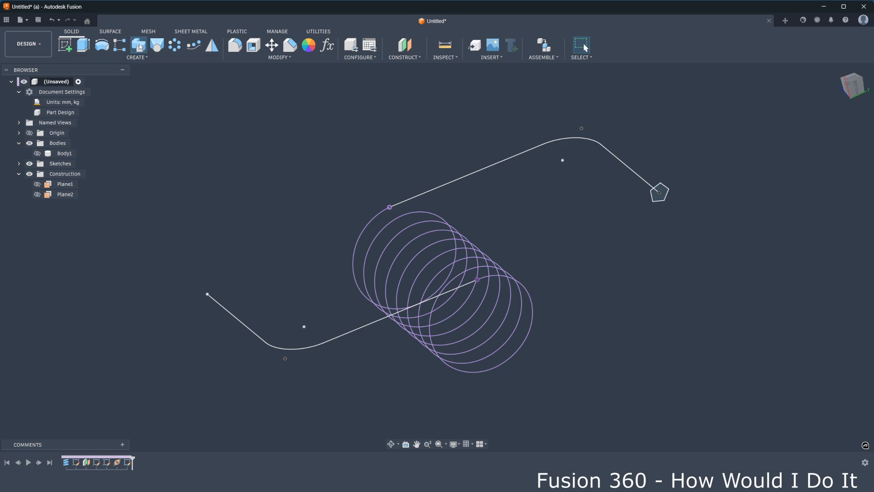
pyautogui.click(138, 45)
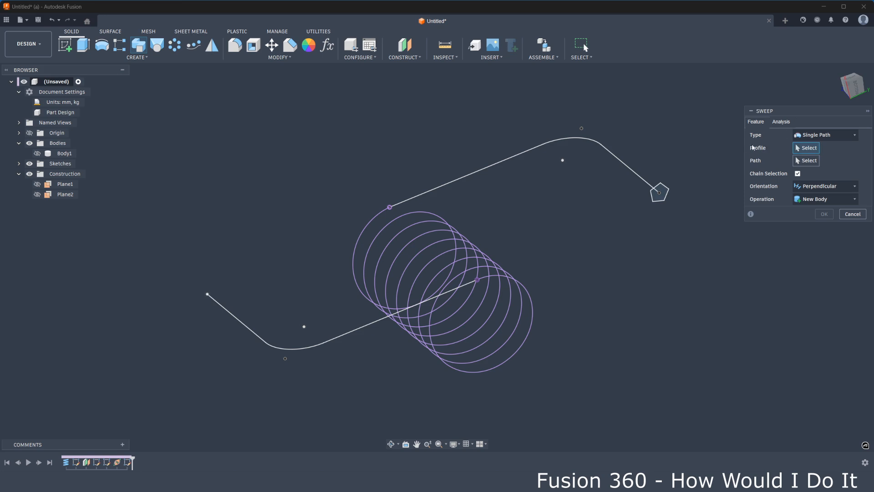
pyautogui.scroll(3, 680, 187)
pyautogui.click(653, 195)
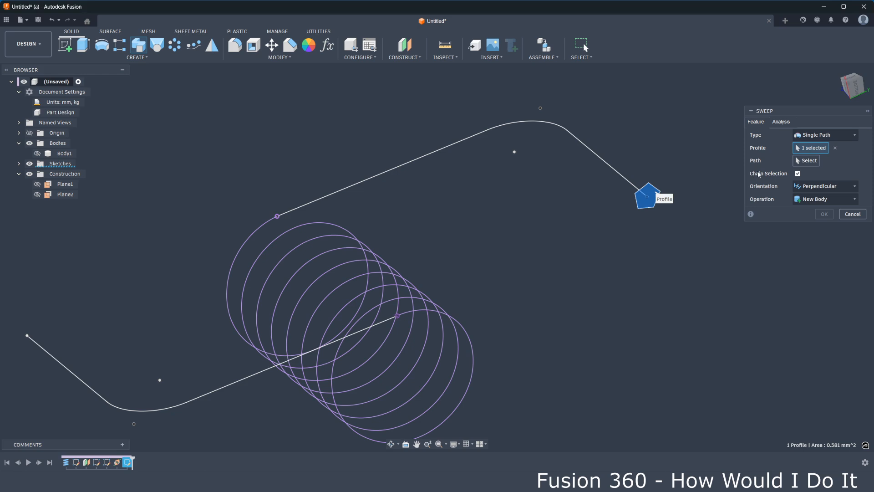
pyautogui.click(807, 160)
pyautogui.scroll(-3, 697, 151)
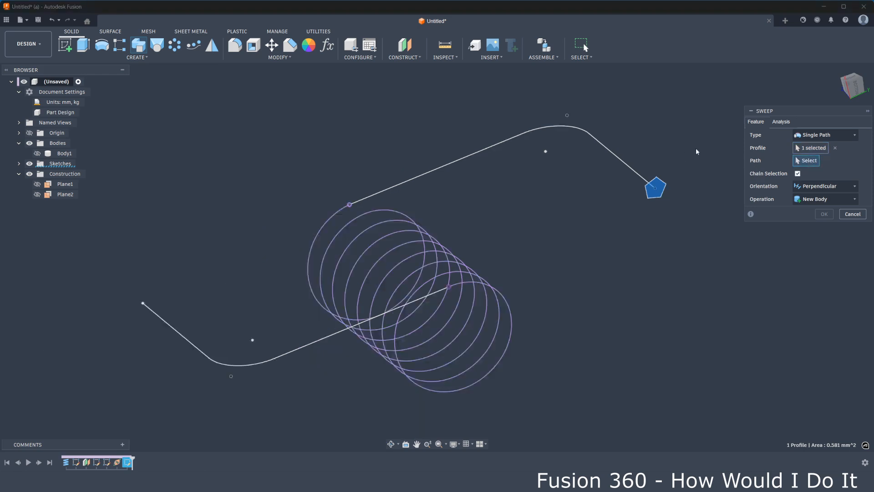
pyautogui.click(622, 153)
pyautogui.click(358, 214)
pyautogui.click(365, 308)
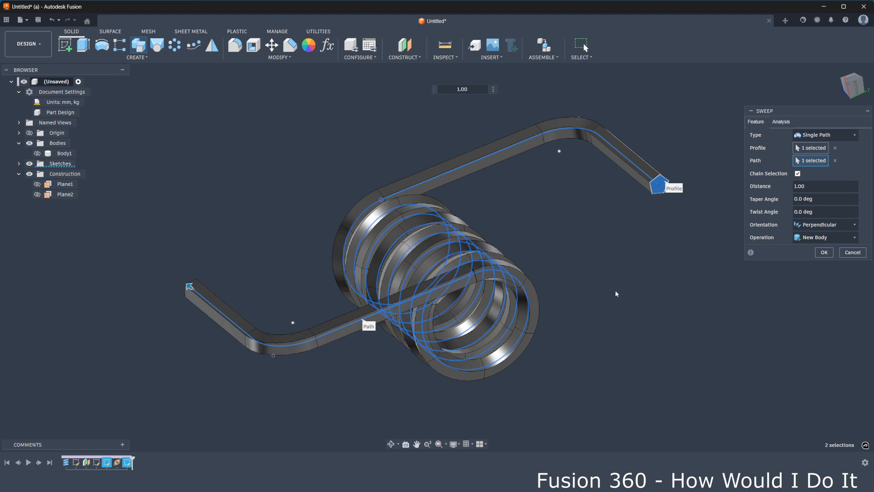
pyautogui.scroll(-3, 601, 290)
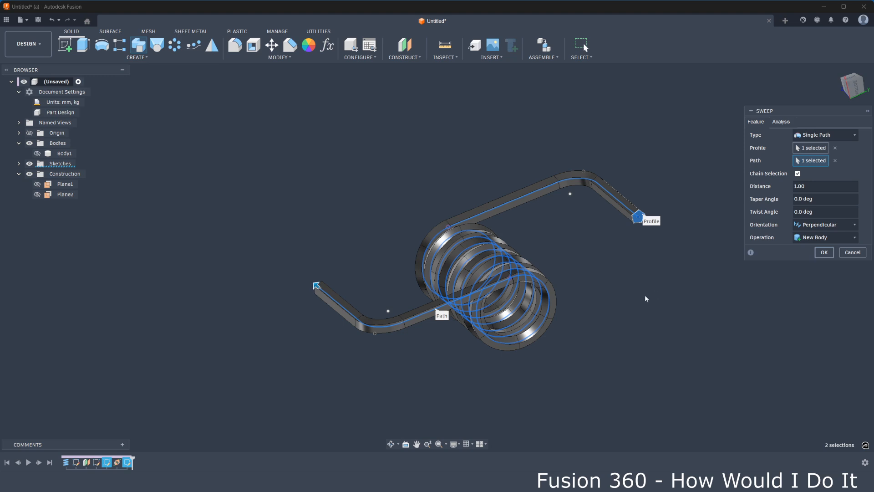
# Examine the swept spring body from several angles, including the pentagonal leg end, the bends and the coils
pyautogui.keyDown('shift'); pyautogui.moveTo(646, 298); pyautogui.dragTo(647, 209, button='middle'); pyautogui.keyUp('shift')
pyautogui.scroll(5, 617, 258)
pyautogui.scroll(4, 620, 255)
pyautogui.scroll(-3, 638, 240)
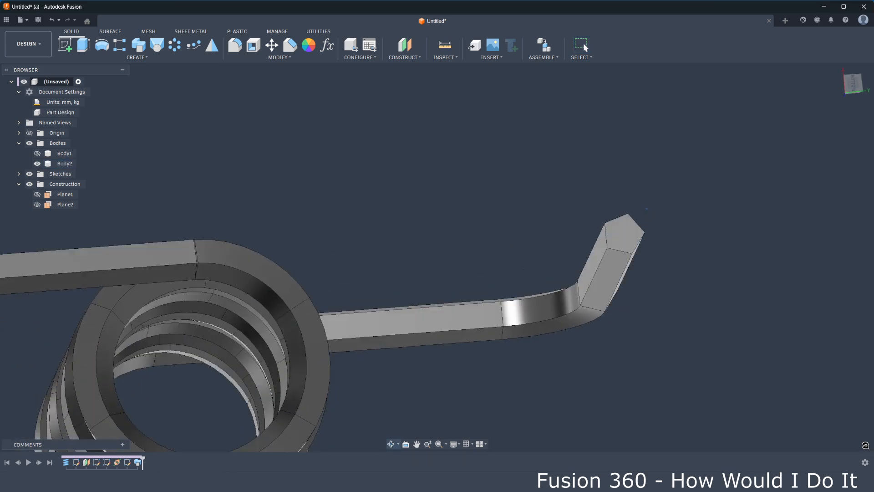
pyautogui.scroll(-5, 676, 238)
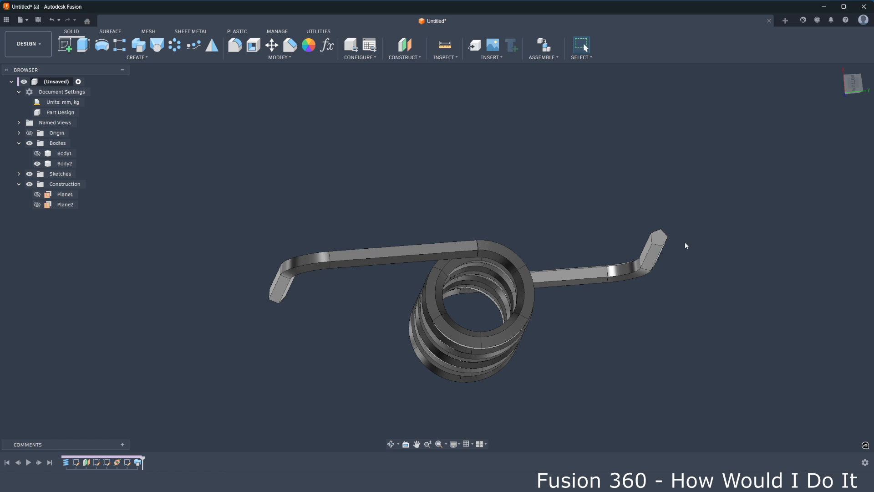
pyautogui.scroll(5, 683, 245)
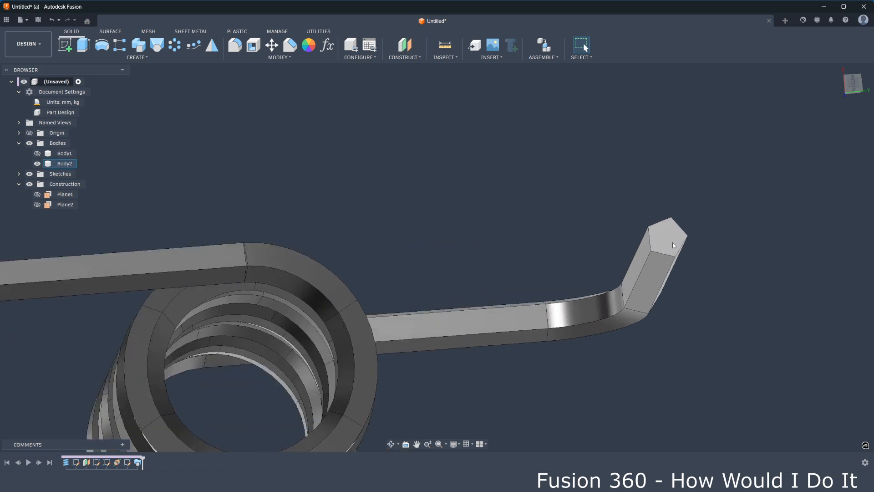
pyautogui.scroll(-3, 674, 243)
pyautogui.scroll(-3, 674, 243)
pyautogui.keyDown('shift'); pyautogui.moveTo(632, 197); pyautogui.dragTo(563, 264, button='middle'); pyautogui.keyUp('shift')
pyautogui.scroll(-3, 540, 241)
pyautogui.scroll(4, 511, 293)
pyautogui.scroll(-3, 588, 282)
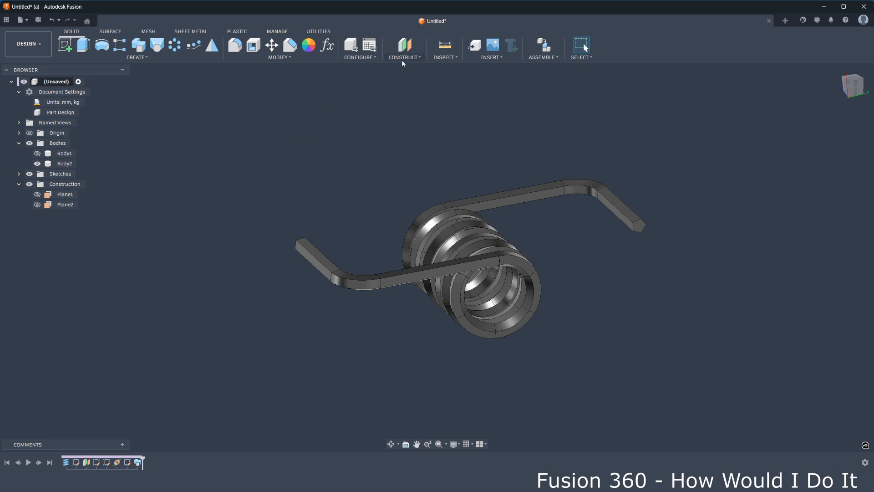
pyautogui.click(413, 58)
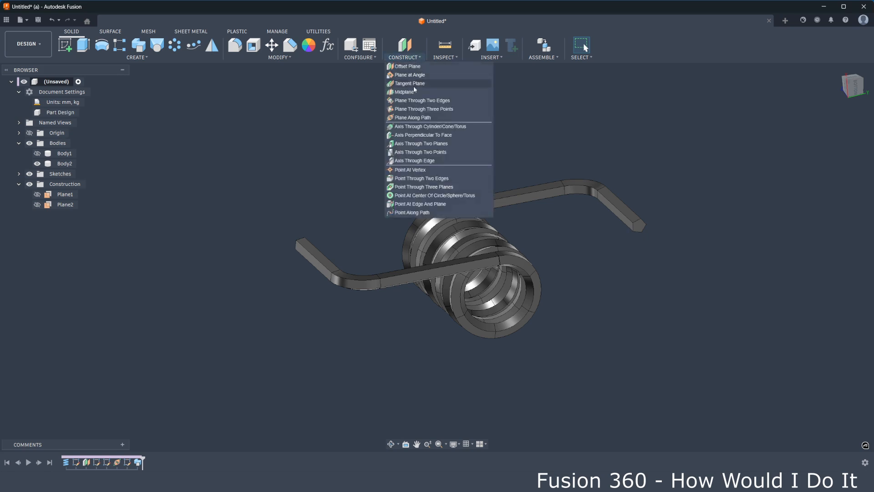
pyautogui.click(542, 104)
pyautogui.scroll(3, 506, 285)
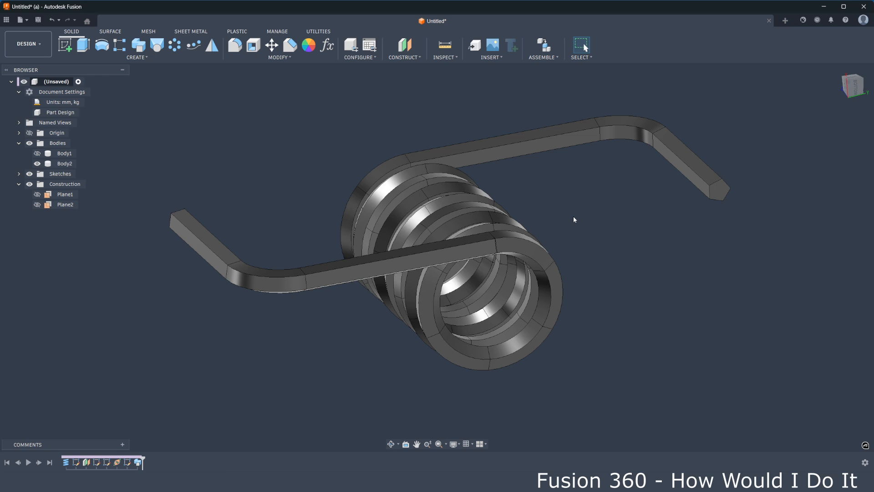